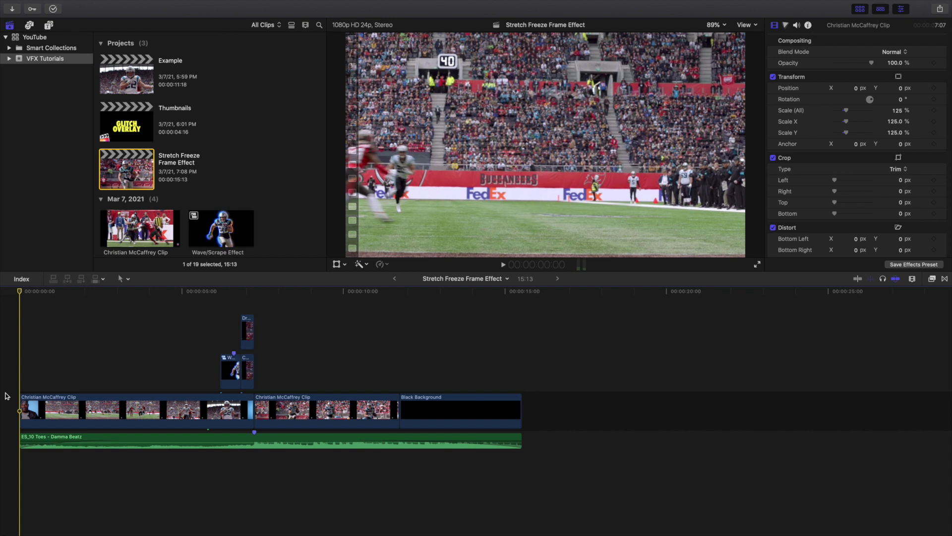
Play the finished Stretch Freeze Frame Effect, replaying it from around 4:08.
{"action": "key", "text": "space"}
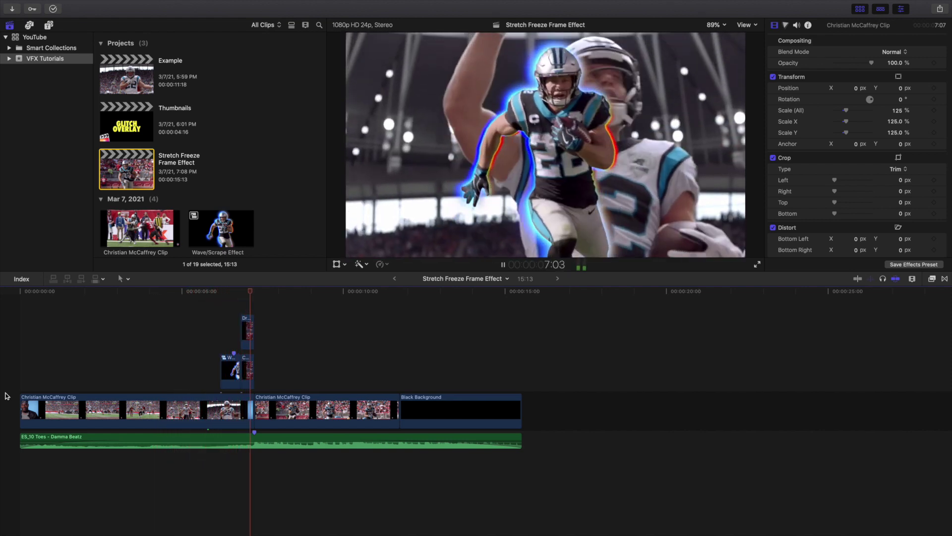
{"action": "left_click", "coordinate": [181, 365]}
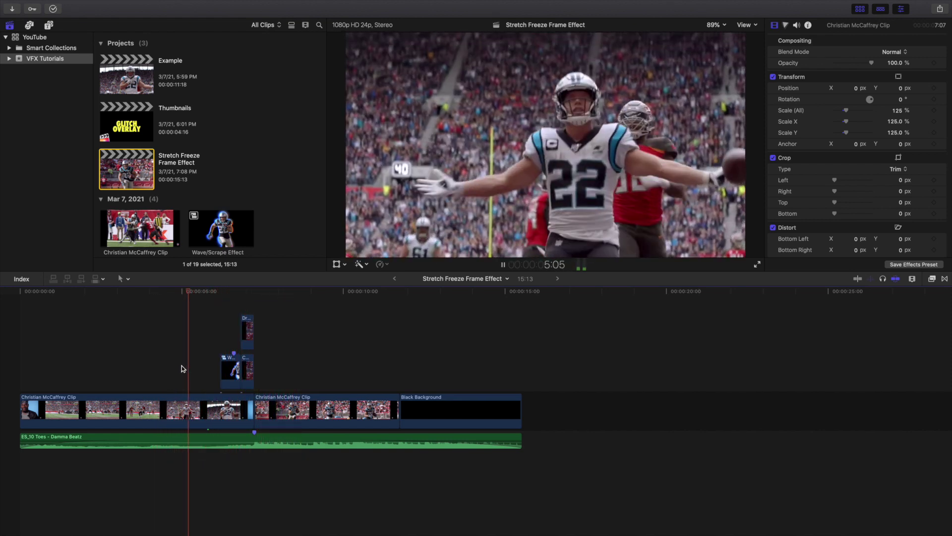
{"action": "key", "text": "space"}
{"action": "left_click", "coordinate": [160, 344]}
{"action": "key", "text": "space"}
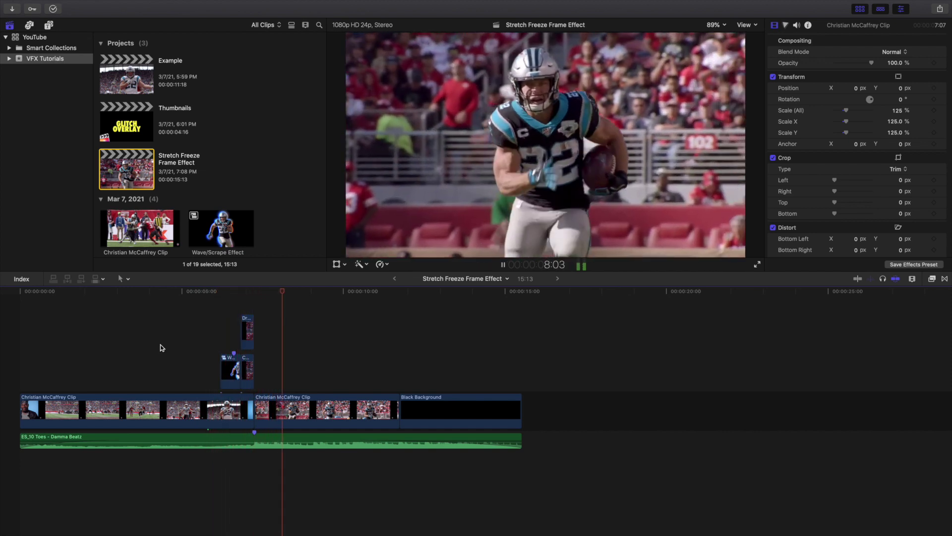
{"action": "key", "text": "space"}
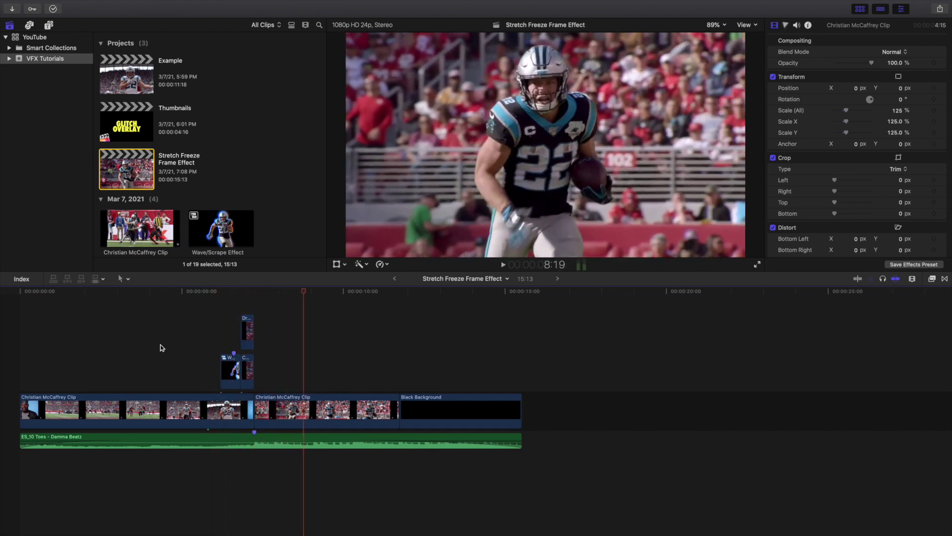
Open the Example project and add a Retime Hold at the start of 2nd Clip.
{"action": "double_click", "coordinate": [125, 75]}
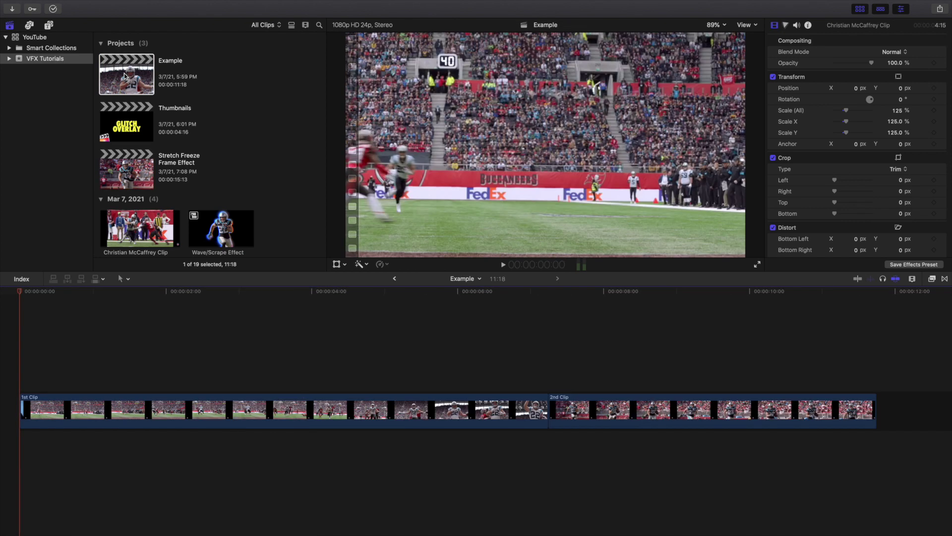
{"action": "scroll", "coordinate": [532, 367], "scroll_direction": "right", "scroll_amount": 4}
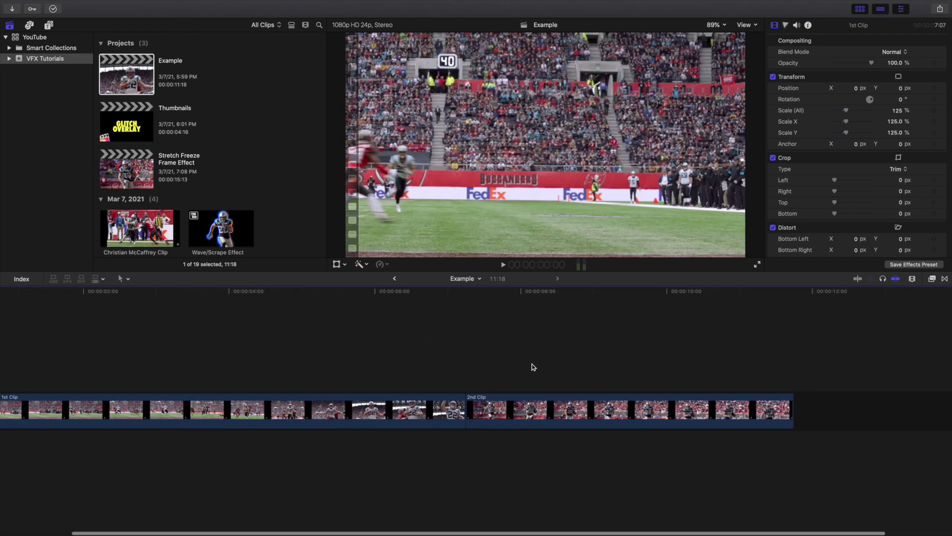
{"action": "left_click", "coordinate": [466, 365]}
{"action": "left_click", "coordinate": [492, 413]}
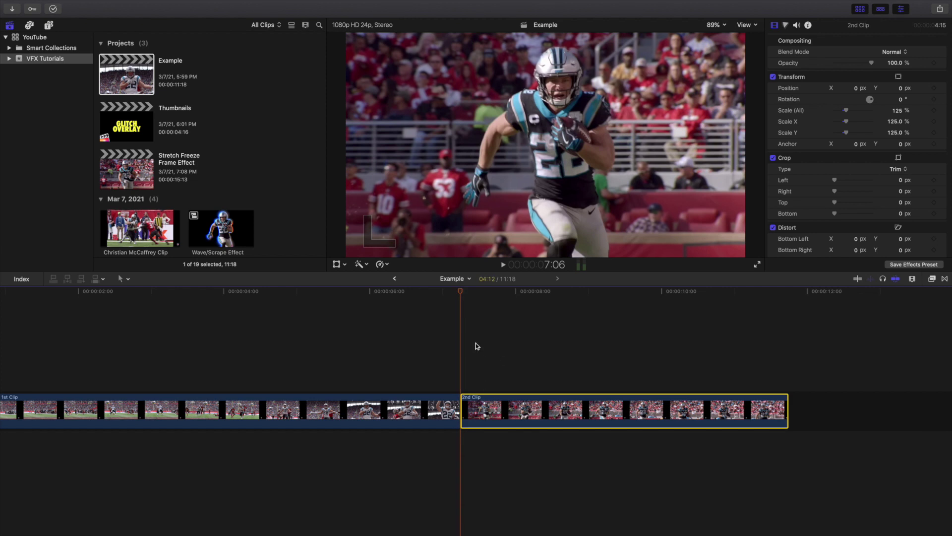
{"action": "left_click", "coordinate": [387, 266]}
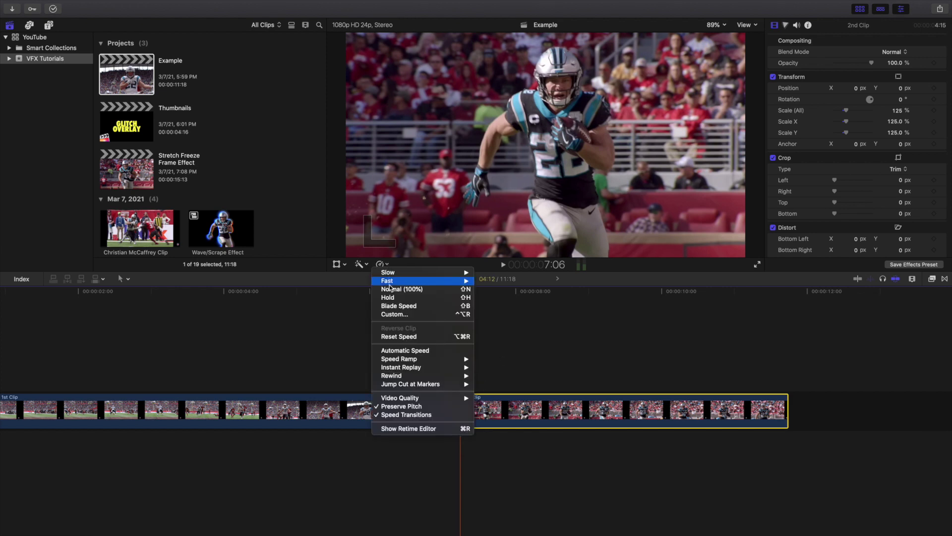
{"action": "left_click", "coordinate": [392, 298]}
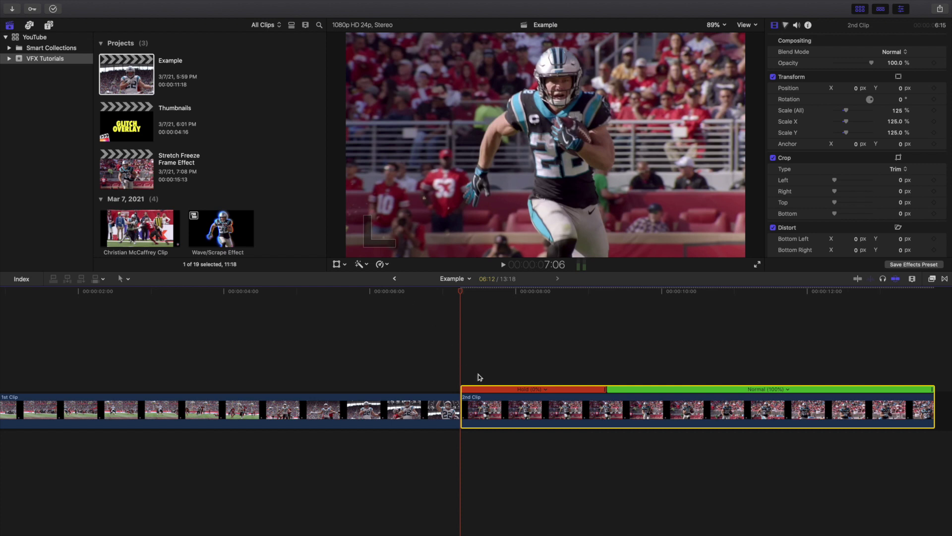
Blade 2nd Clip one frame past the end of the hold.
{"action": "scroll", "coordinate": [486, 389], "scroll_direction": "right", "scroll_amount": 5}
{"action": "left_click", "coordinate": [423, 378]}
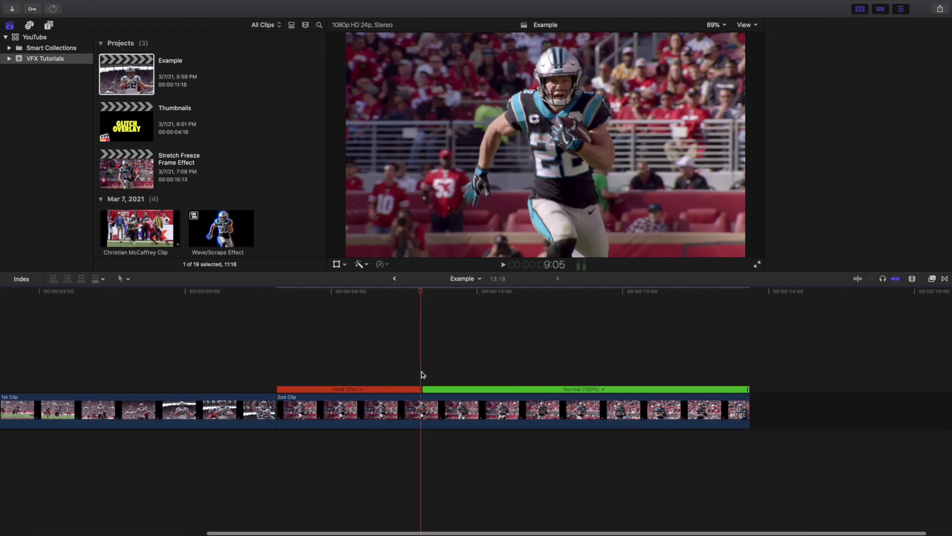
{"action": "key", "text": "super+equal"}
{"action": "key", "text": "super+equal"}
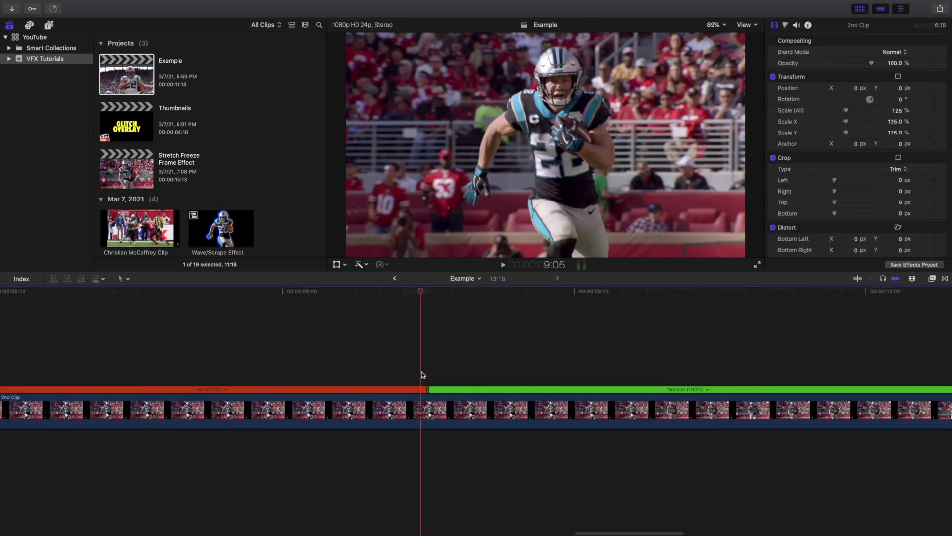
{"action": "key", "text": "Right"}
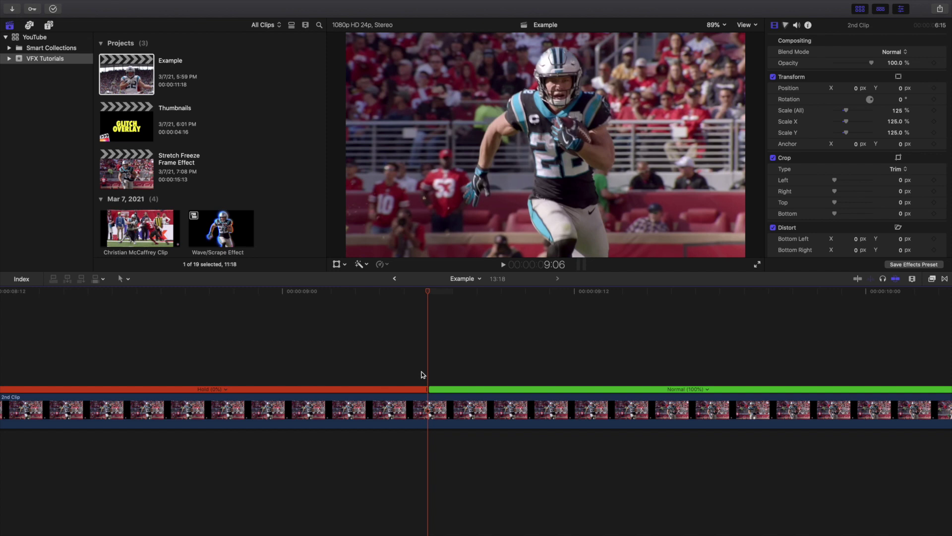
{"action": "key", "text": "super+b"}
{"action": "scroll", "coordinate": [213, 425], "scroll_direction": "left", "scroll_amount": 10}
Set the Hold segment's duration to 15 frames and lift it above the primary storyline.
{"action": "left_click", "coordinate": [239, 409]}
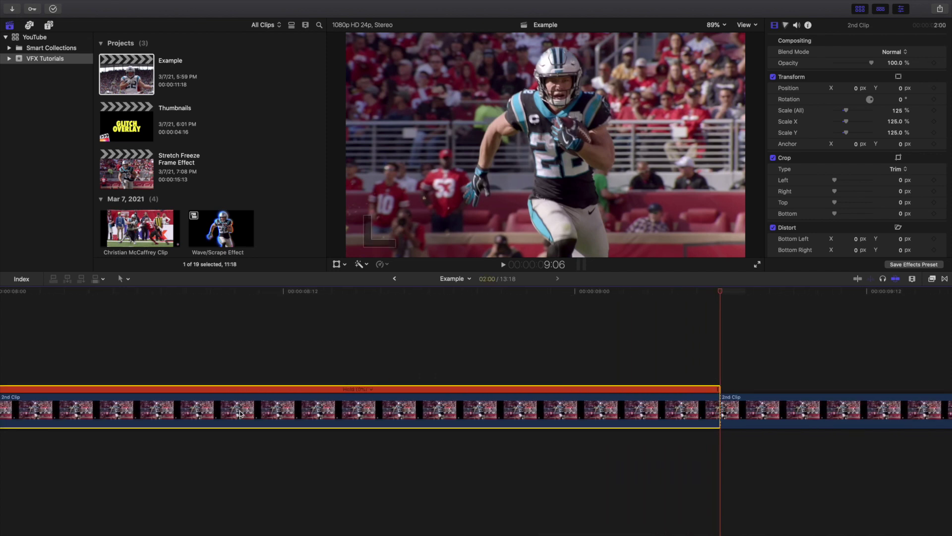
{"action": "key", "text": "ctrl+d"}
{"action": "type", "text": "10"}
{"action": "key", "text": "Return"}
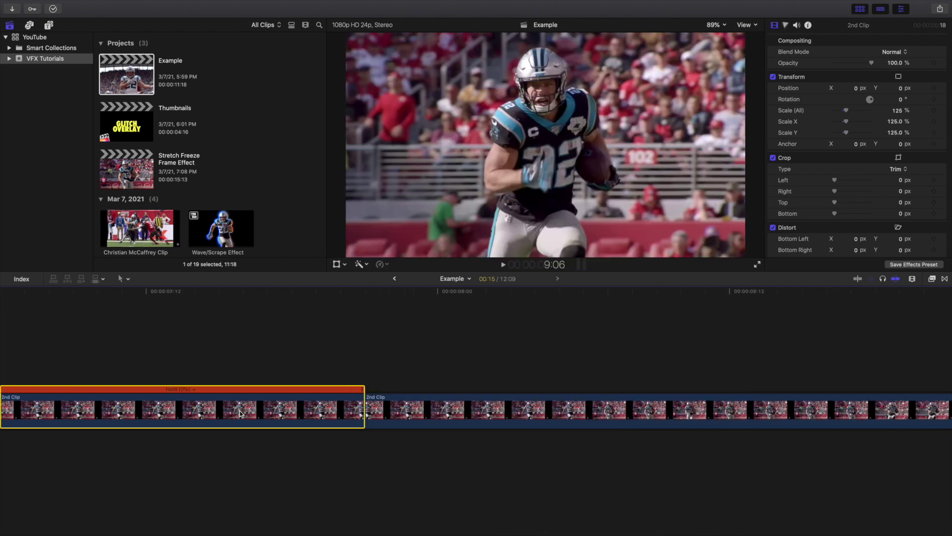
{"action": "key", "text": "super+minus"}
{"action": "key", "text": "super+minus"}
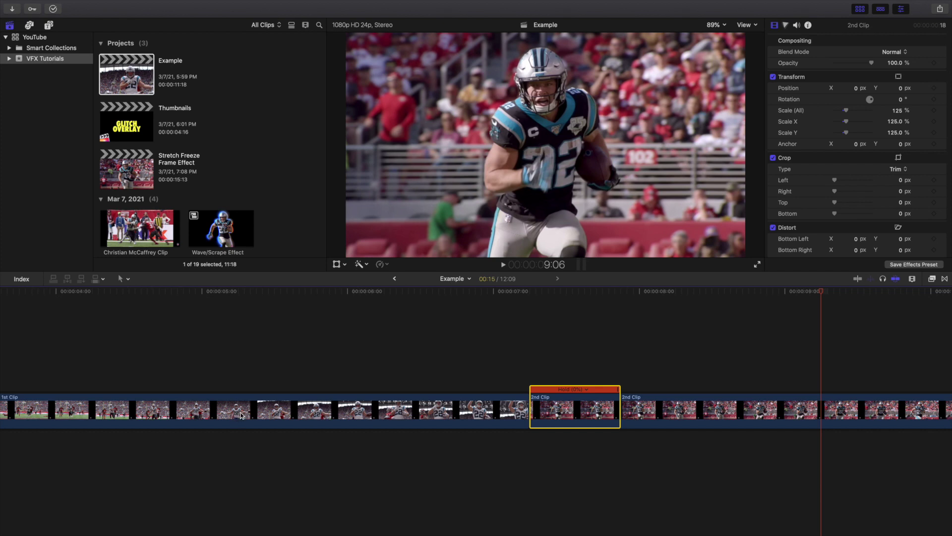
{"action": "left_click_drag", "start_coordinate": [566, 408], "coordinate": [372, 343]}
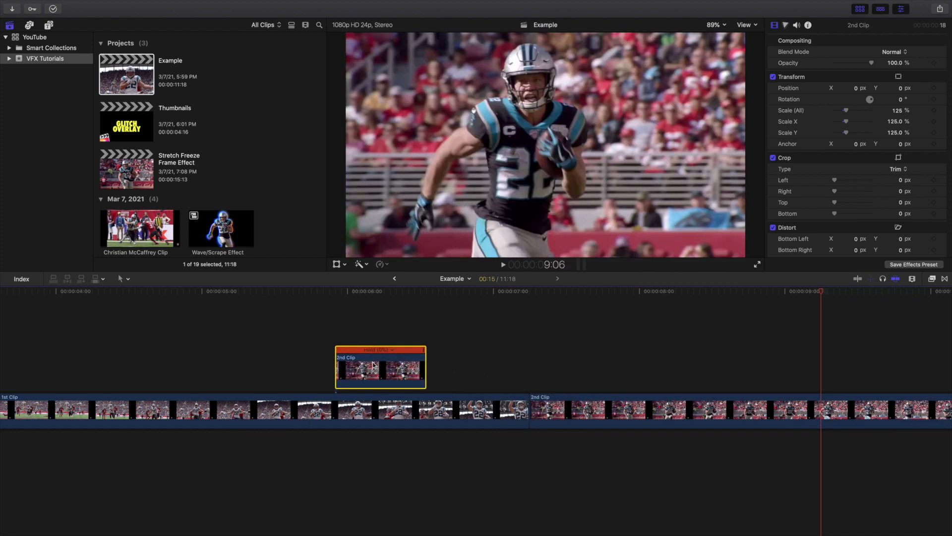
Paste a copy of the hold clip after it and give the copy a 10-frame duration.
{"action": "left_click", "coordinate": [455, 334]}
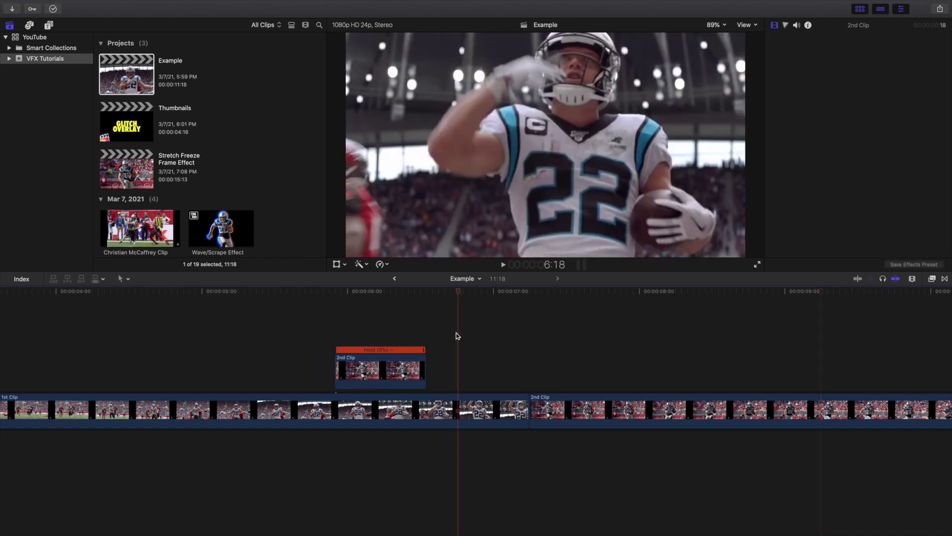
{"action": "key", "text": "alt+v"}
{"action": "left_click", "coordinate": [479, 367]}
{"action": "key", "text": "ctrl+d"}
{"action": "key", "text": "Return"}
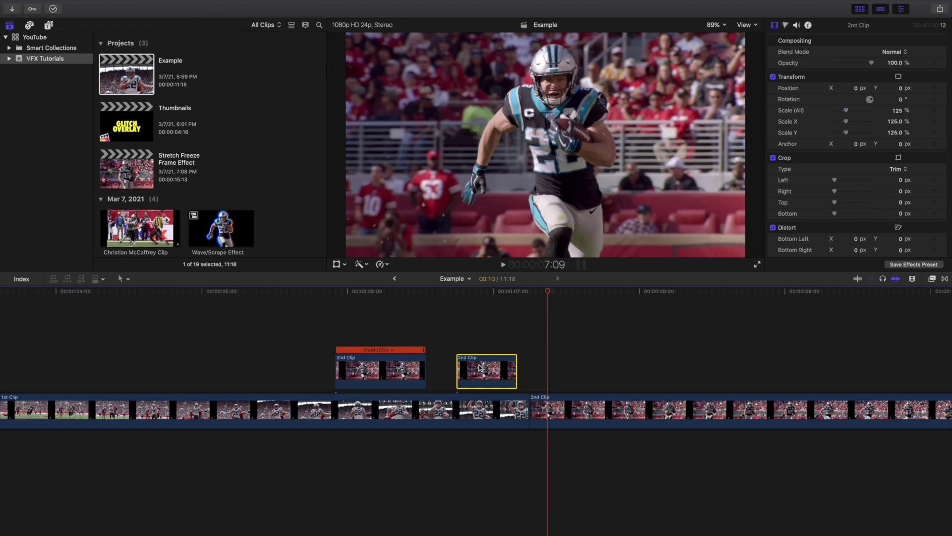
Butt the two hold clips side by side and make the copy a freeze-frame hold.
{"action": "left_click_drag", "start_coordinate": [483, 367], "coordinate": [496, 368]}
{"action": "left_click", "coordinate": [403, 367]}
{"action": "left_click_drag", "start_coordinate": [403, 367], "coordinate": [446, 367]}
{"action": "left_click", "coordinate": [499, 367]}
{"action": "key", "text": "shift+h"}
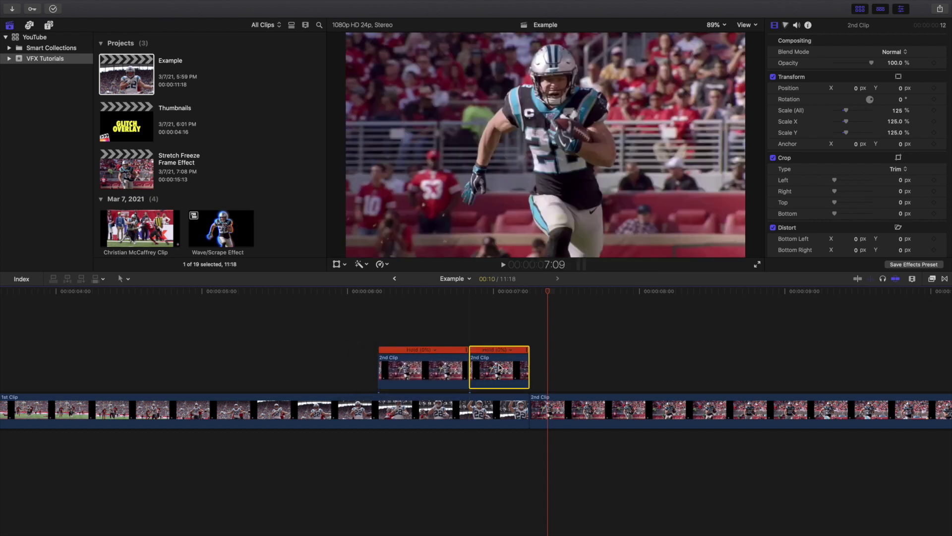
Preview from 5:16, then select both freeze-frame clips.
{"action": "left_click", "coordinate": [348, 313]}
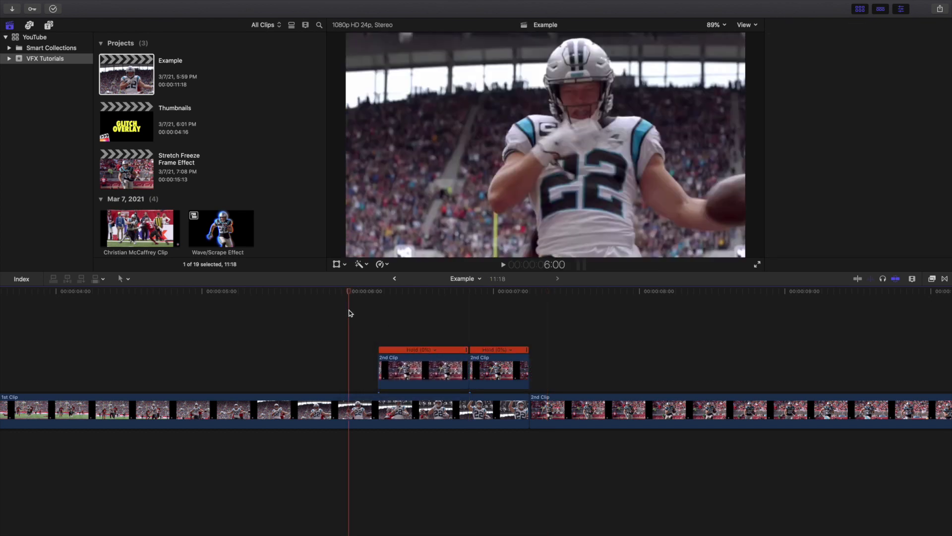
{"action": "left_click", "coordinate": [304, 318]}
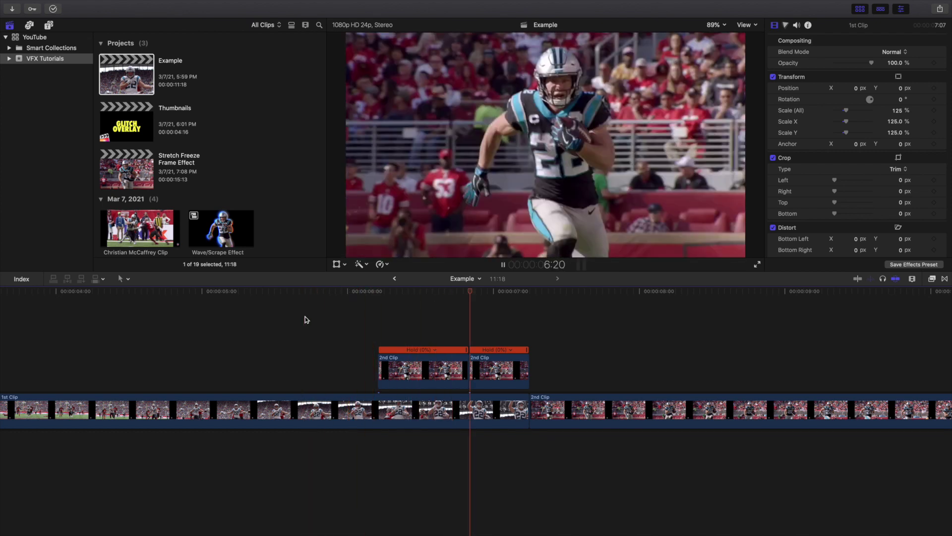
{"action": "key", "text": "space"}
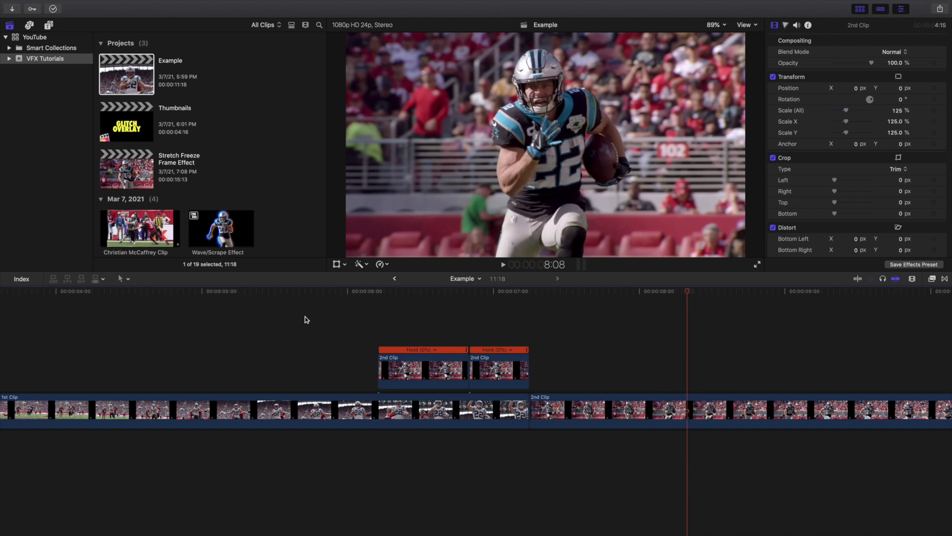
{"action": "left_click", "coordinate": [381, 329]}
{"action": "left_click", "coordinate": [426, 364]}
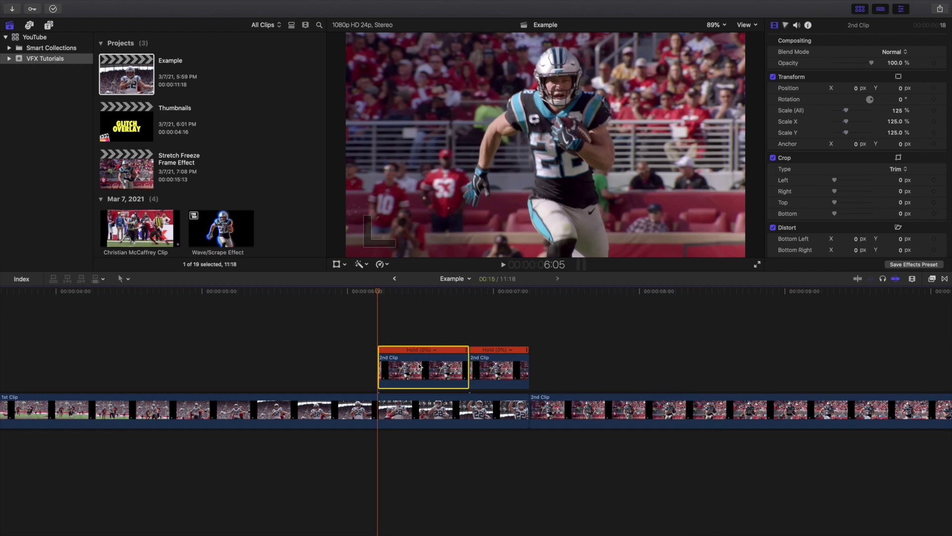
{"action": "left_click", "coordinate": [502, 369], "text": "super"}
Hide the retime bars and apply the Draw Mask effect to the first freeze-frame clip.
{"action": "key", "text": "super+r"}
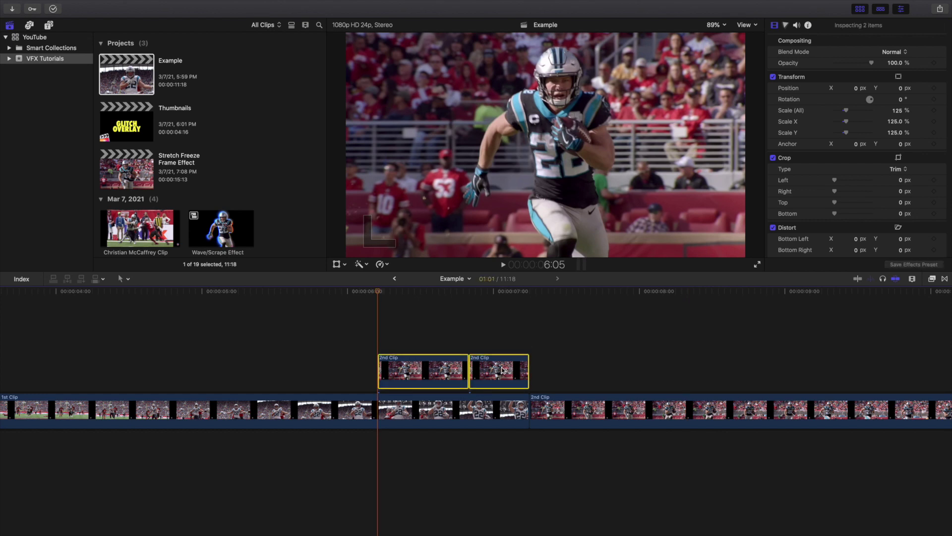
{"action": "left_click", "coordinate": [932, 278]}
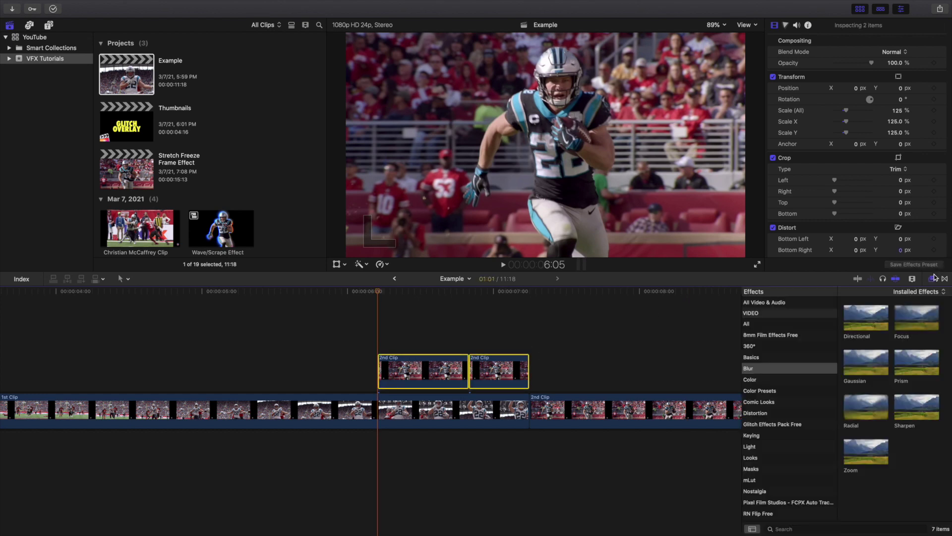
{"action": "left_click", "coordinate": [751, 469]}
{"action": "left_click_drag", "start_coordinate": [863, 319], "coordinate": [449, 373]}
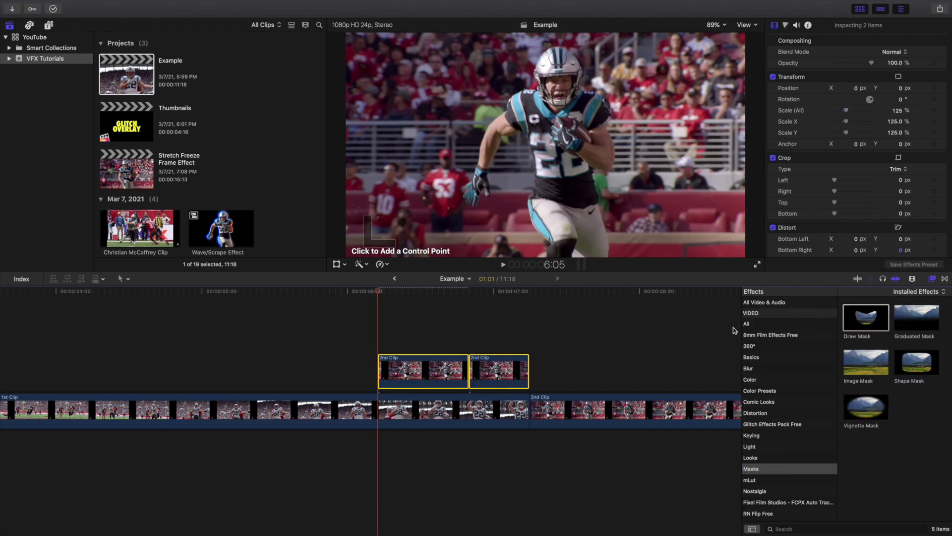
{"action": "left_click", "coordinate": [933, 278]}
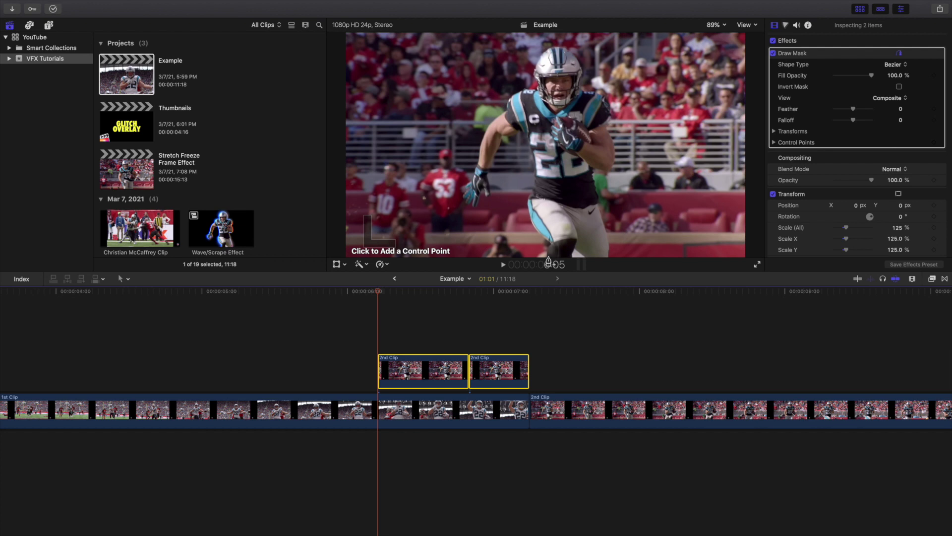
{"action": "left_click", "coordinate": [551, 242]}
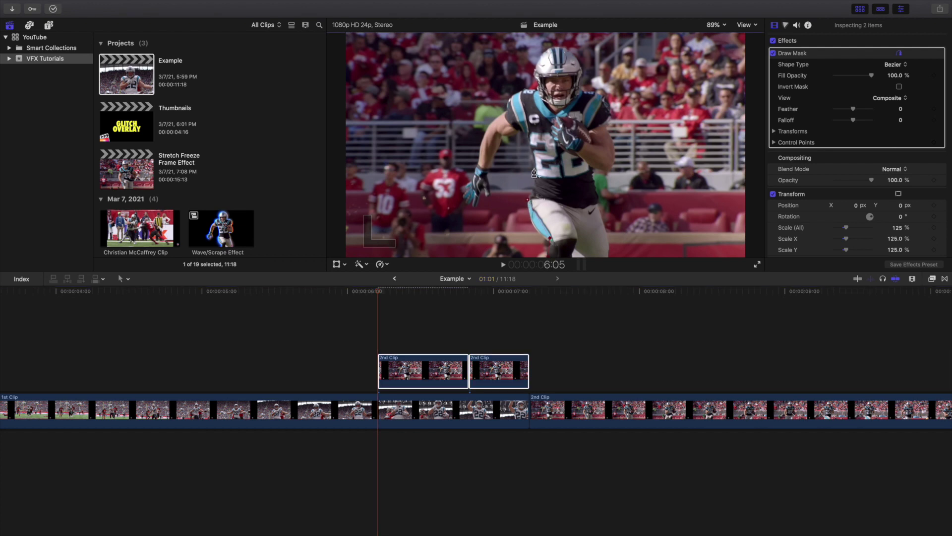
Trace a closed Draw Mask around the player's shoulder, helmet, right side and knee.
{"action": "left_click", "coordinate": [499, 136]}
{"action": "left_click", "coordinate": [546, 50]}
{"action": "left_click", "coordinate": [562, 47]}
{"action": "left_click", "coordinate": [608, 110]}
{"action": "left_click", "coordinate": [611, 171]}
{"action": "left_click", "coordinate": [592, 167]}
{"action": "left_click", "coordinate": [606, 254]}
{"action": "left_click", "coordinate": [715, 25]}
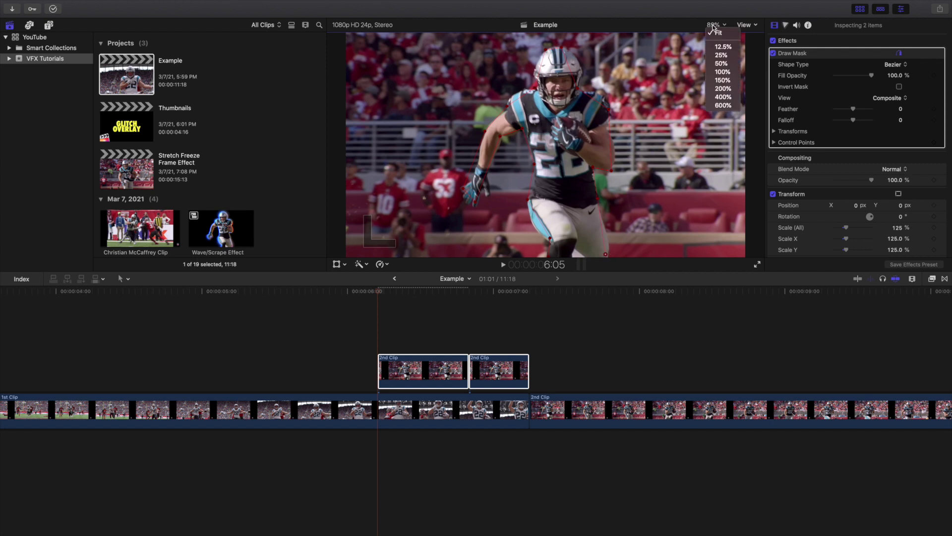
{"action": "left_click", "coordinate": [722, 69]}
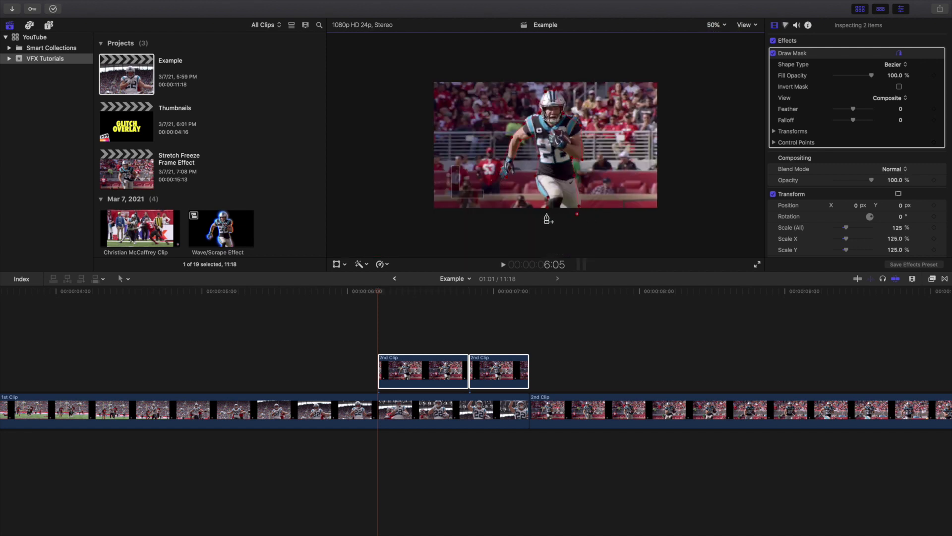
{"action": "left_click", "coordinate": [546, 212]}
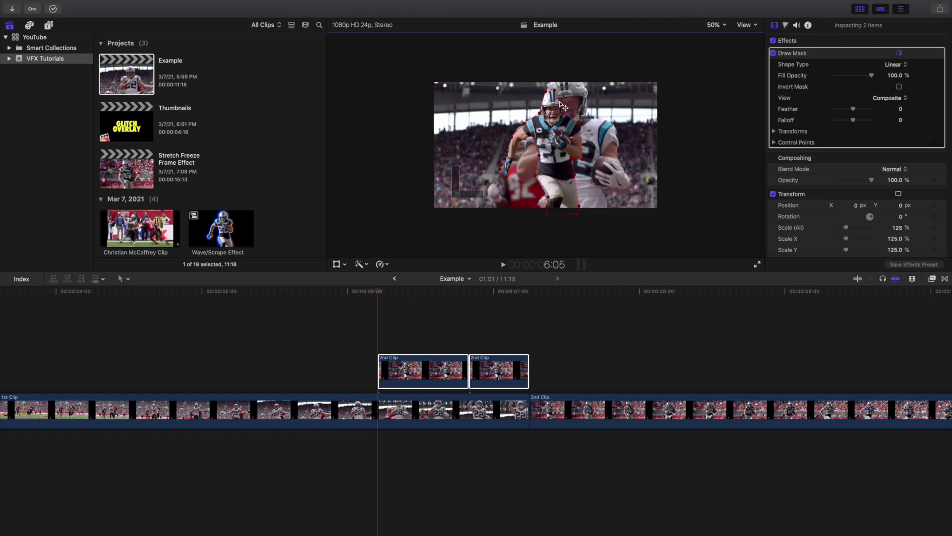
{"action": "left_click", "coordinate": [712, 29]}
{"action": "left_click", "coordinate": [722, 102]}
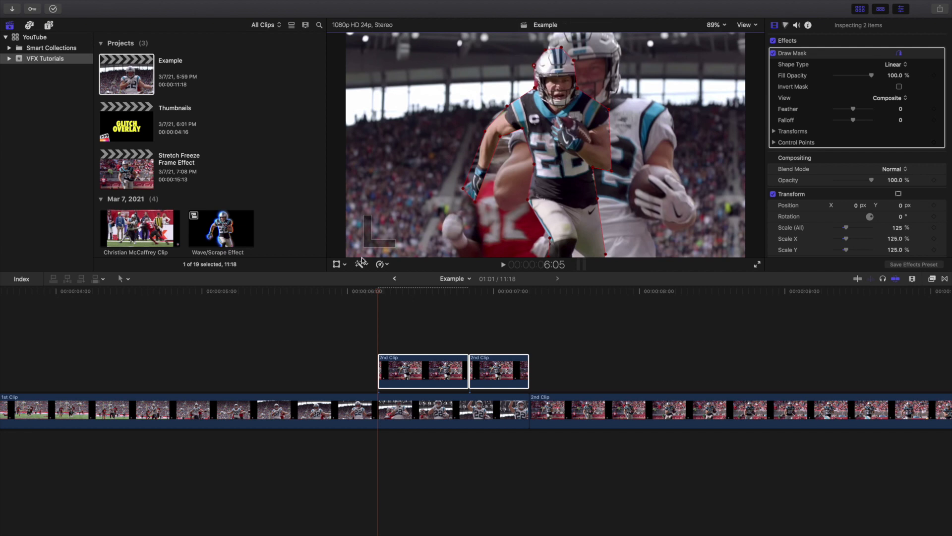
Select the first masked 2nd Clip piece, then the second piece.
{"action": "left_click", "coordinate": [404, 370]}
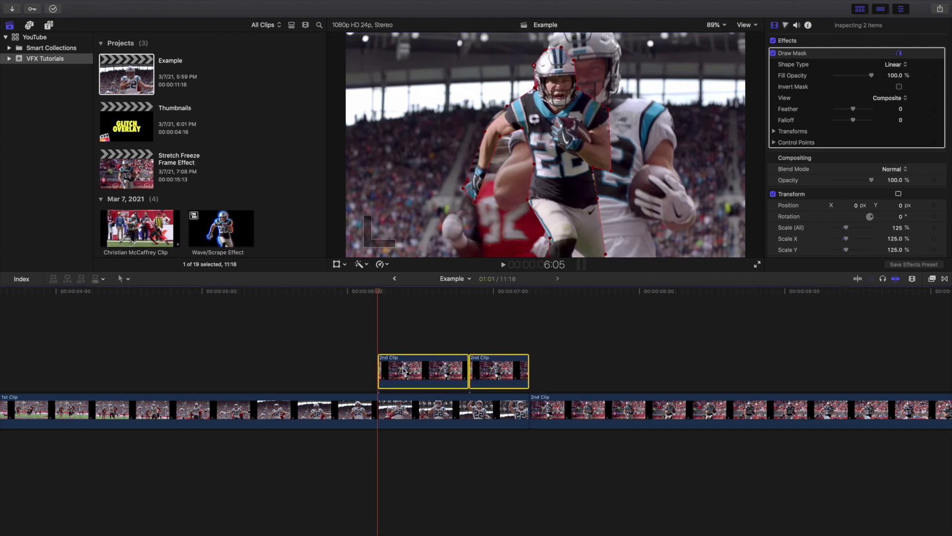
{"action": "left_click", "coordinate": [383, 342]}
{"action": "left_click", "coordinate": [390, 362]}
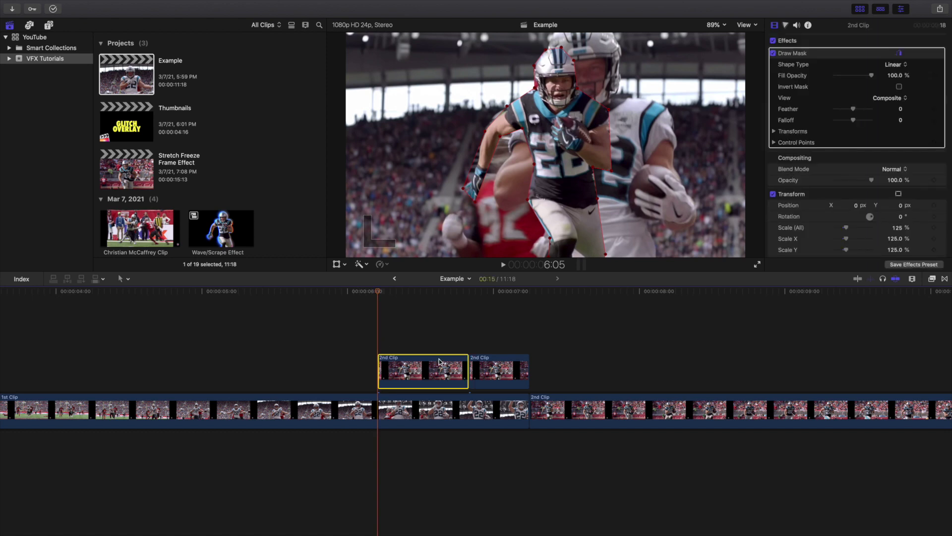
{"action": "left_click", "coordinate": [486, 368]}
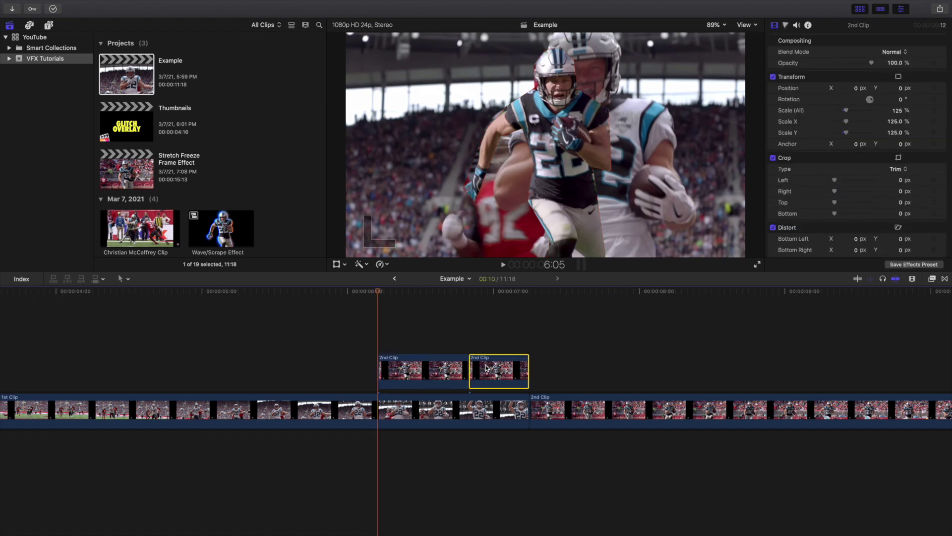
Paste the Draw Mask and Scale attributes onto the second piece and review frames 6:01–7:01.
{"action": "key", "text": "super+shift+v"}
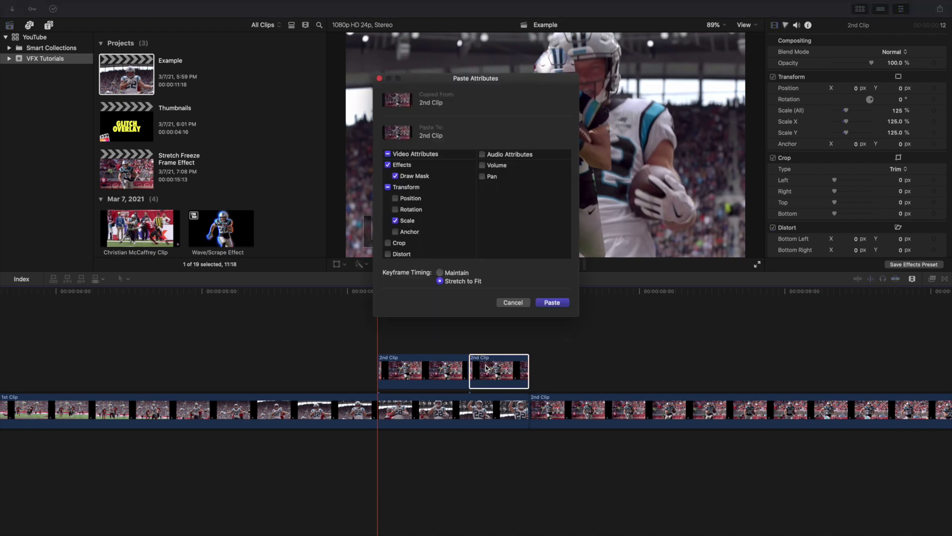
{"action": "left_click", "coordinate": [552, 302]}
{"action": "left_click", "coordinate": [492, 340]}
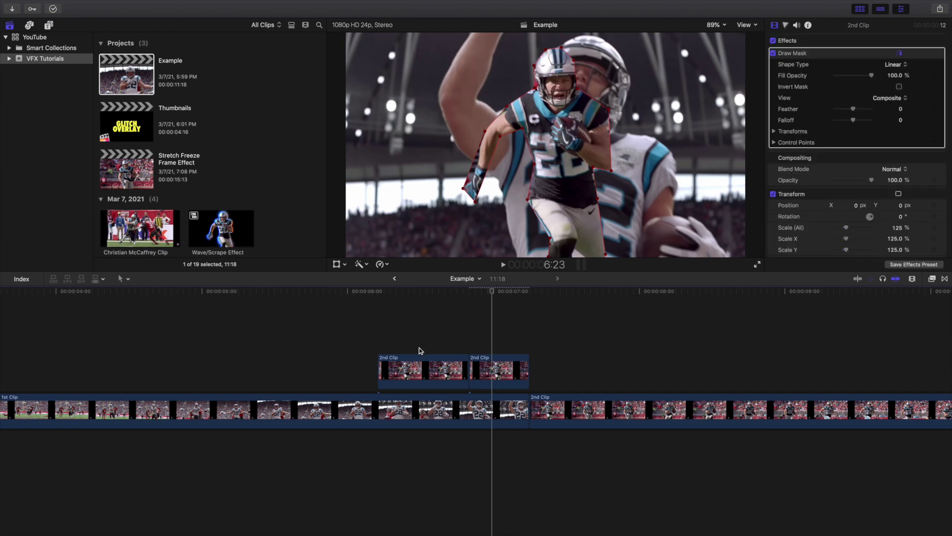
{"action": "left_click", "coordinate": [429, 343]}
{"action": "left_click", "coordinate": [504, 347]}
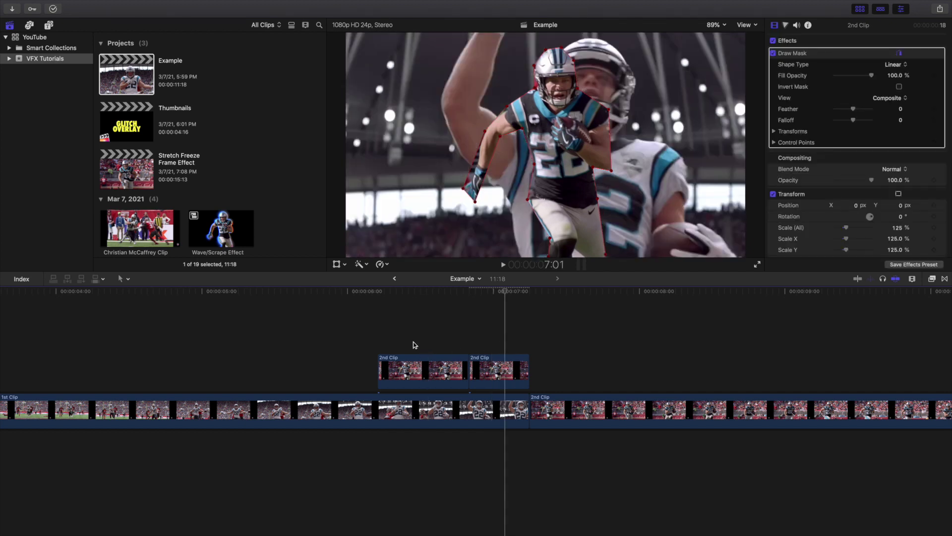
{"action": "left_click", "coordinate": [368, 337]}
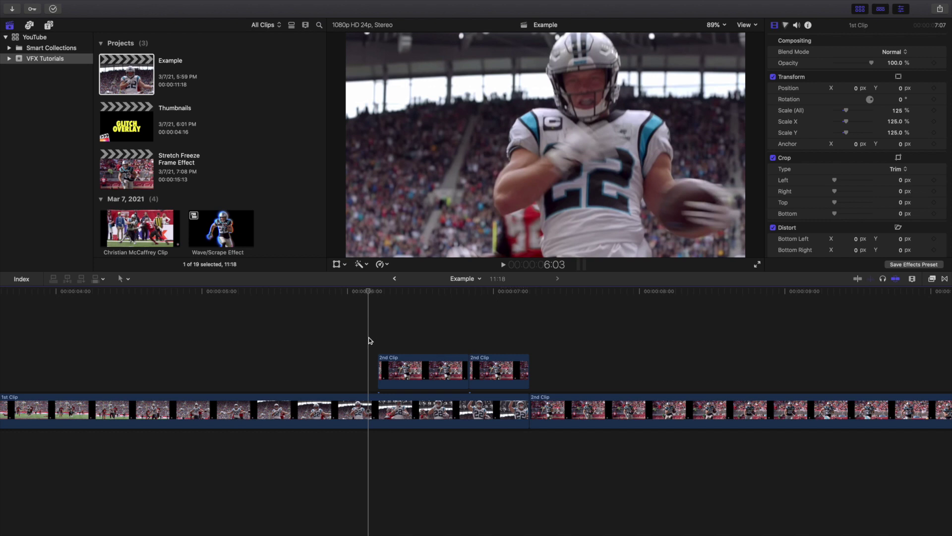
{"action": "left_click", "coordinate": [356, 336]}
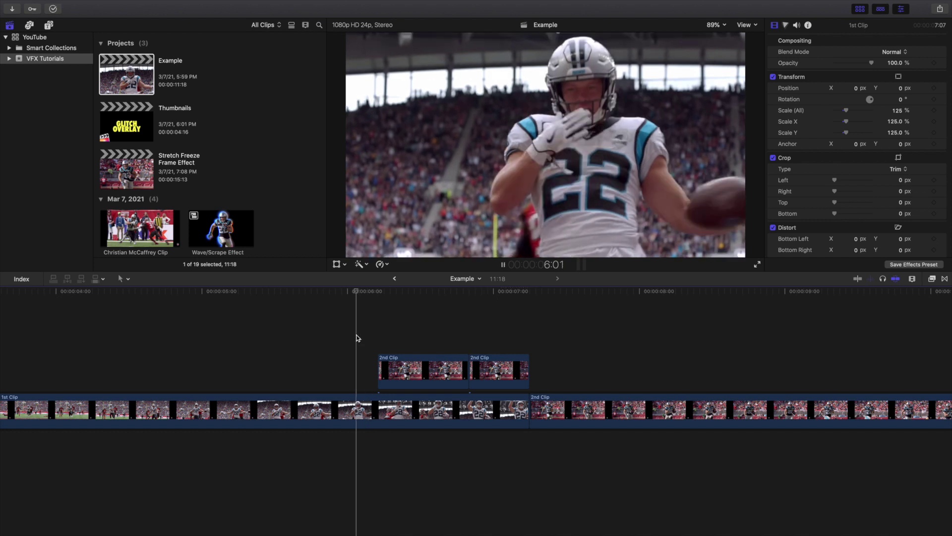
{"action": "key", "text": "space"}
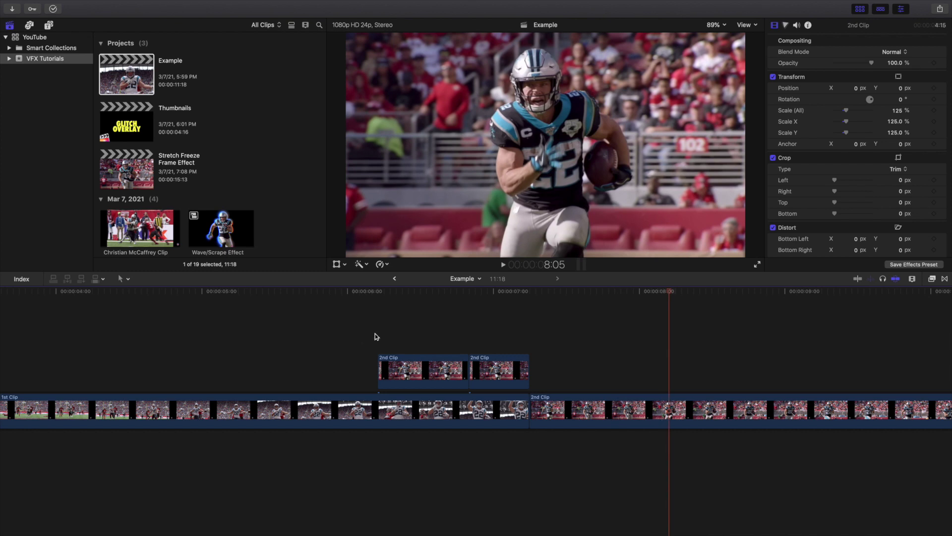
{"action": "left_click", "coordinate": [378, 336]}
Duplicate both 2nd Clip pieces into the lane above.
{"action": "key", "text": "c"}
{"action": "left_click_drag", "start_coordinate": [448, 353], "coordinate": [502, 373]}
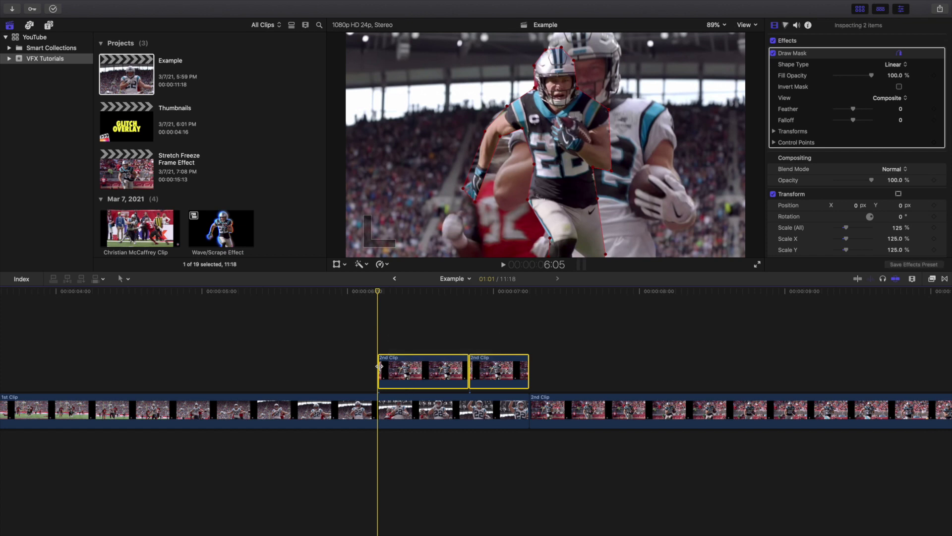
{"action": "left_click_drag", "start_coordinate": [392, 366], "coordinate": [394, 339]}
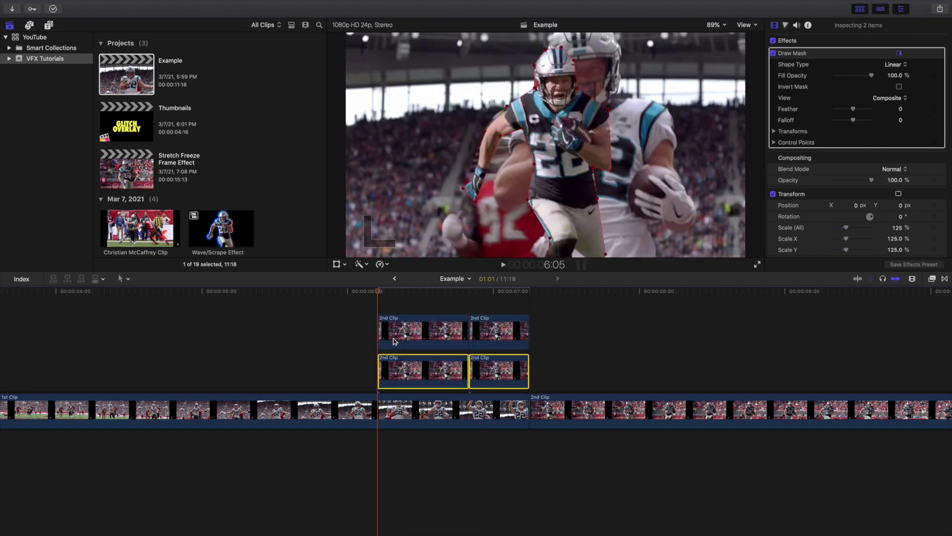
{"action": "left_click", "coordinate": [389, 306]}
Add a Color Board correction tinting the lower-left 2nd Clip blue at 217°/89%.
{"action": "left_click", "coordinate": [399, 366]}
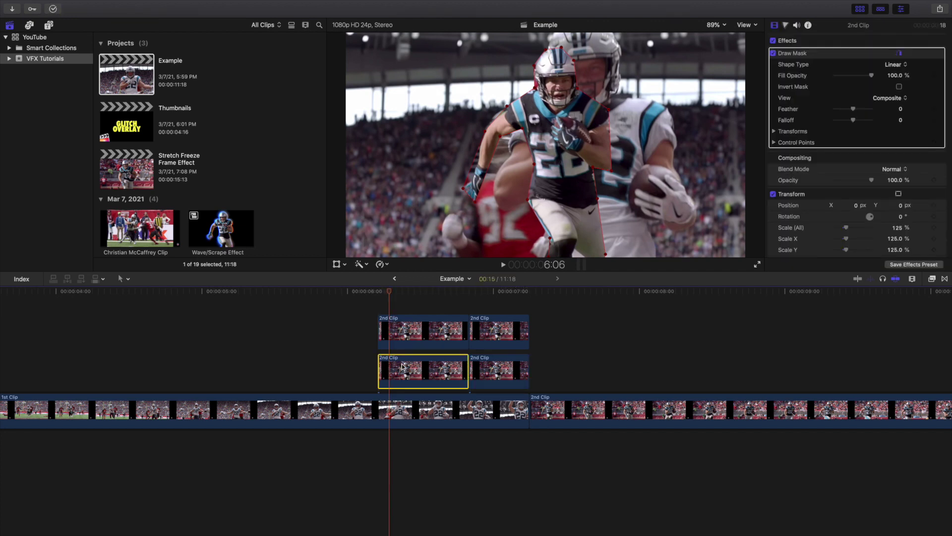
{"action": "left_click", "coordinate": [785, 25]}
{"action": "left_click", "coordinate": [802, 40]}
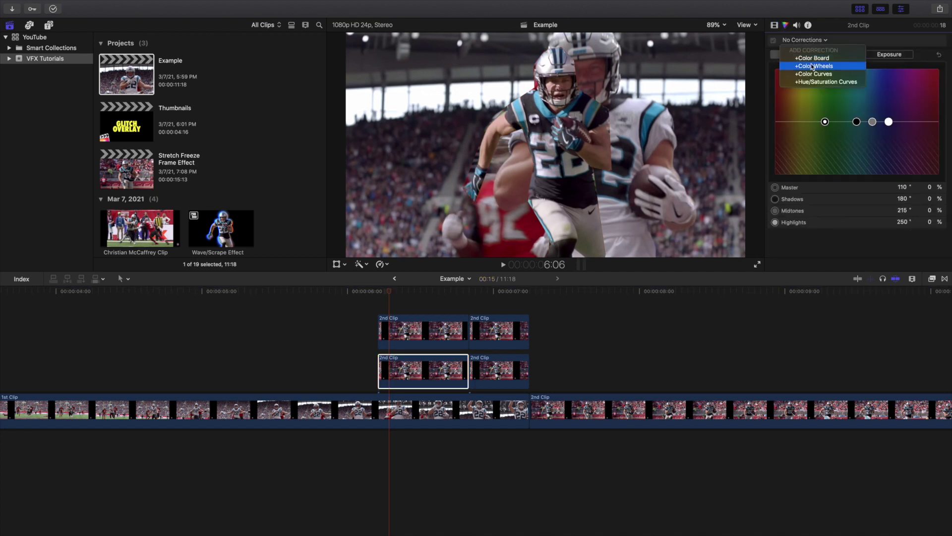
{"action": "left_click", "coordinate": [811, 59]}
{"action": "left_click", "coordinate": [888, 55]}
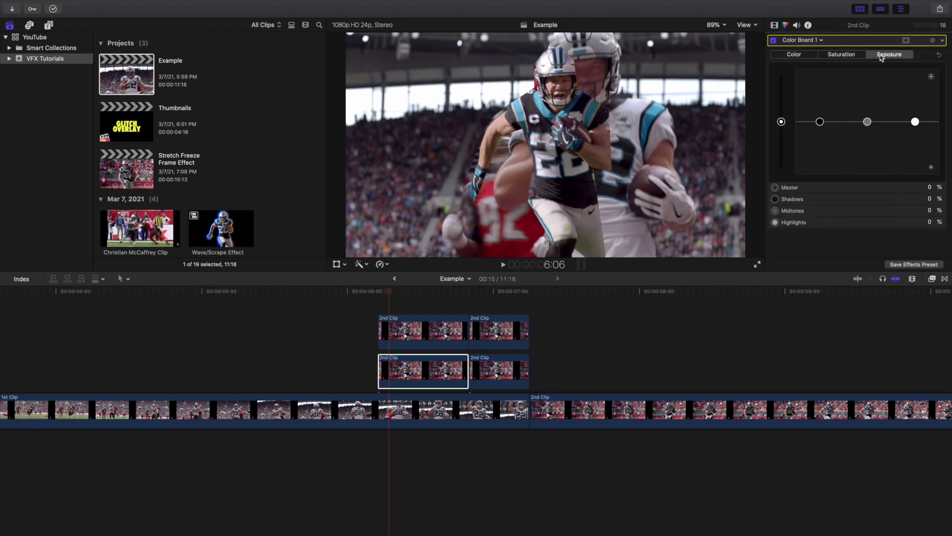
{"action": "left_click", "coordinate": [838, 56]}
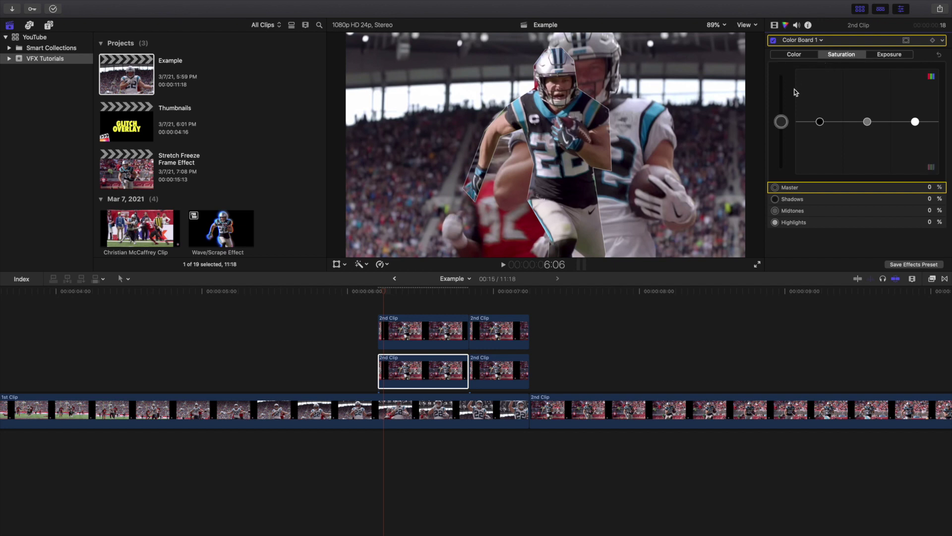
{"action": "left_click", "coordinate": [794, 56]}
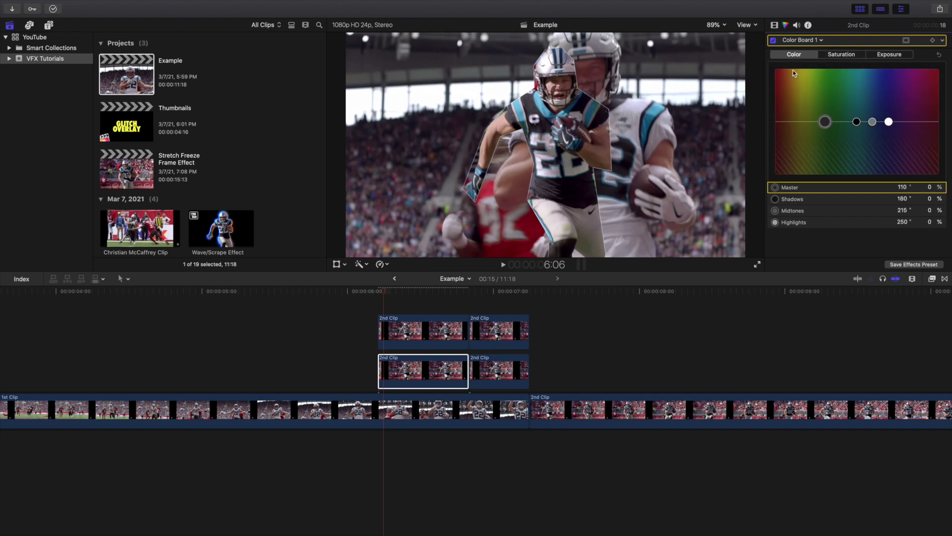
{"action": "left_click_drag", "start_coordinate": [824, 123], "coordinate": [872, 74]}
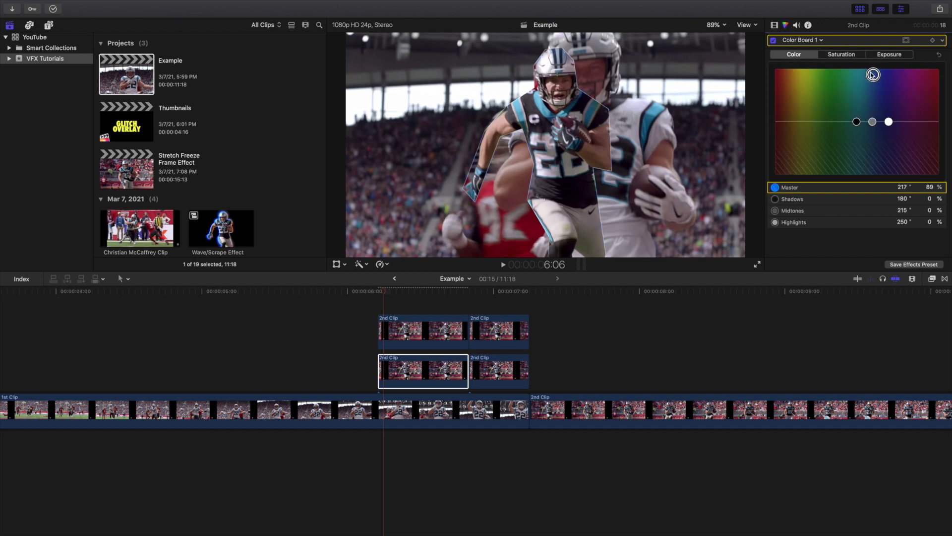
Apply the Focus blur effect to the upper-lane 2nd Clip.
{"action": "left_click", "coordinate": [426, 365]}
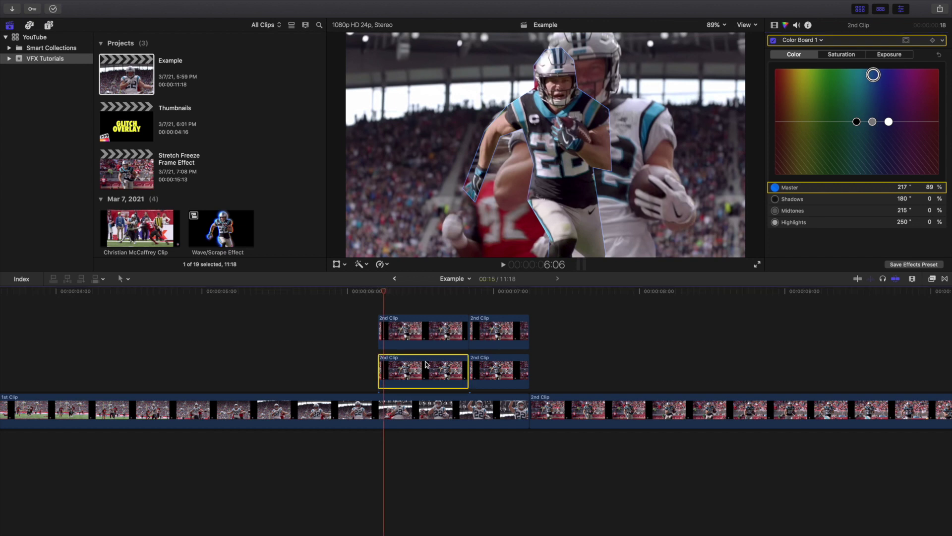
{"action": "left_click", "coordinate": [933, 278]}
{"action": "left_click", "coordinate": [748, 369]}
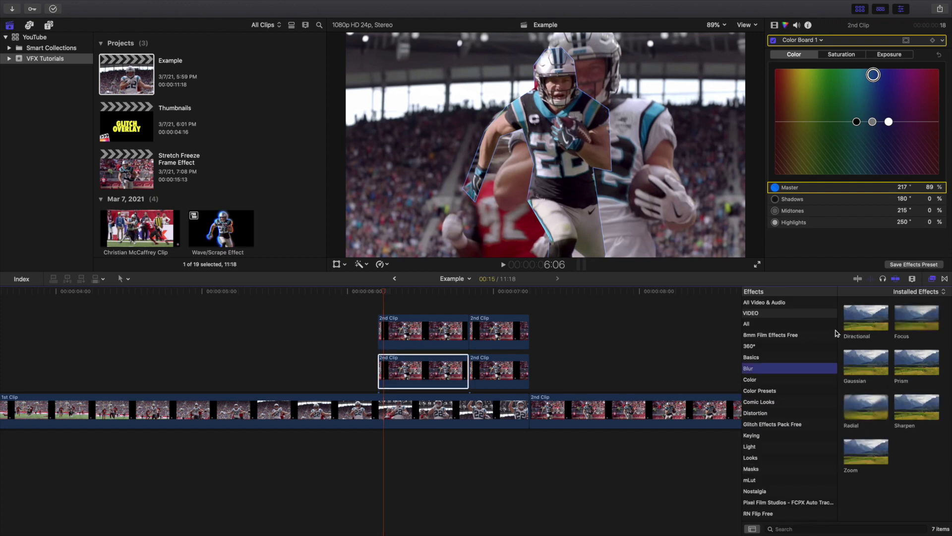
{"action": "left_click_drag", "start_coordinate": [908, 315], "coordinate": [426, 372]}
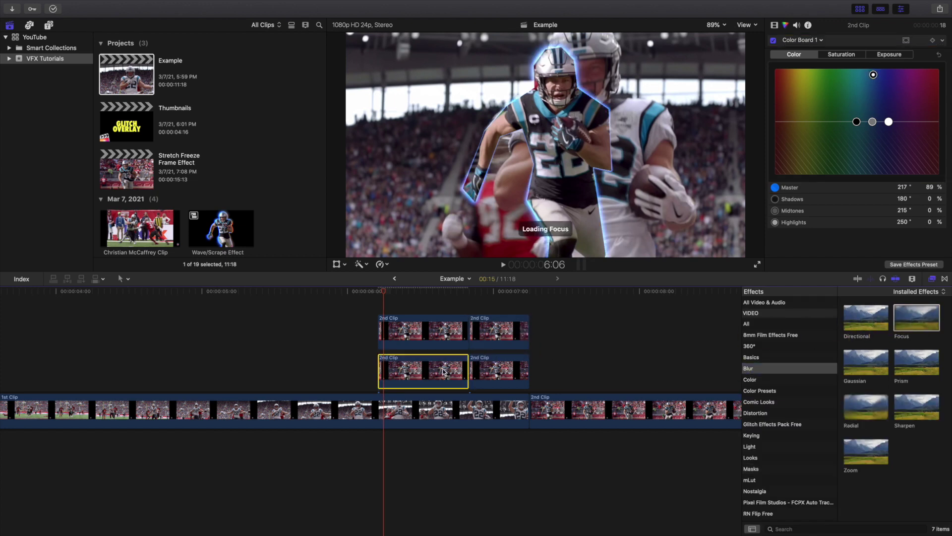
{"action": "left_click", "coordinate": [933, 280]}
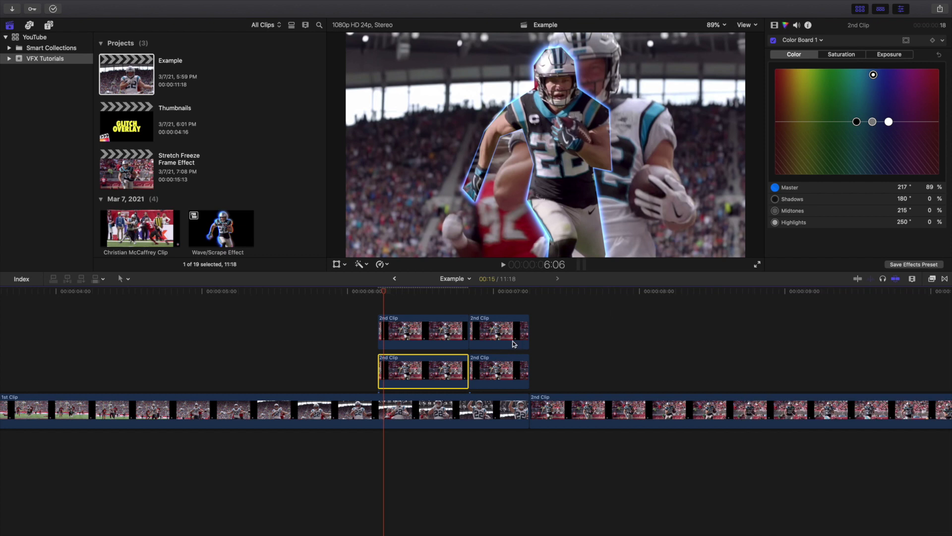
{"action": "left_click", "coordinate": [502, 361]}
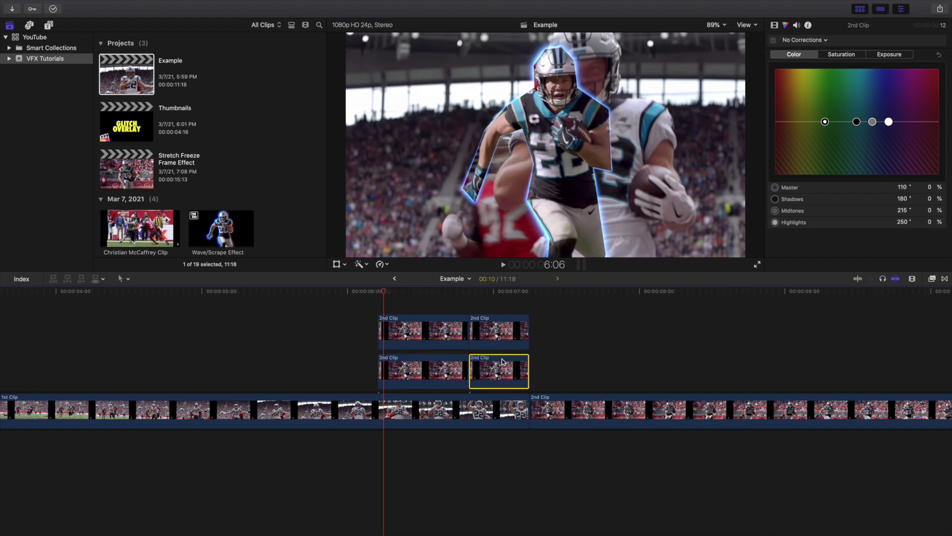
Paste the copied attributes, minus Draw Mask, onto the next lower 2nd Clip.
{"action": "key", "text": "super+shift+v"}
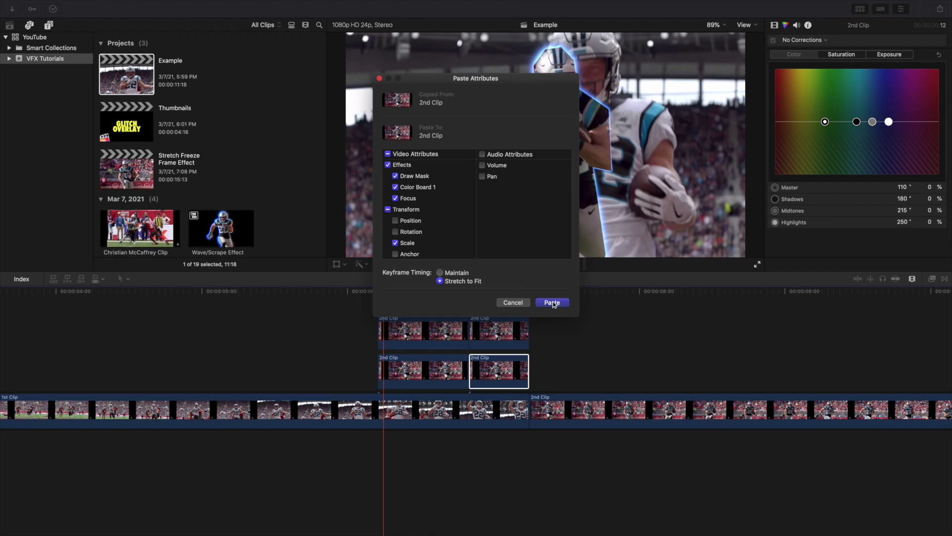
{"action": "left_click", "coordinate": [395, 176]}
{"action": "left_click", "coordinate": [556, 303]}
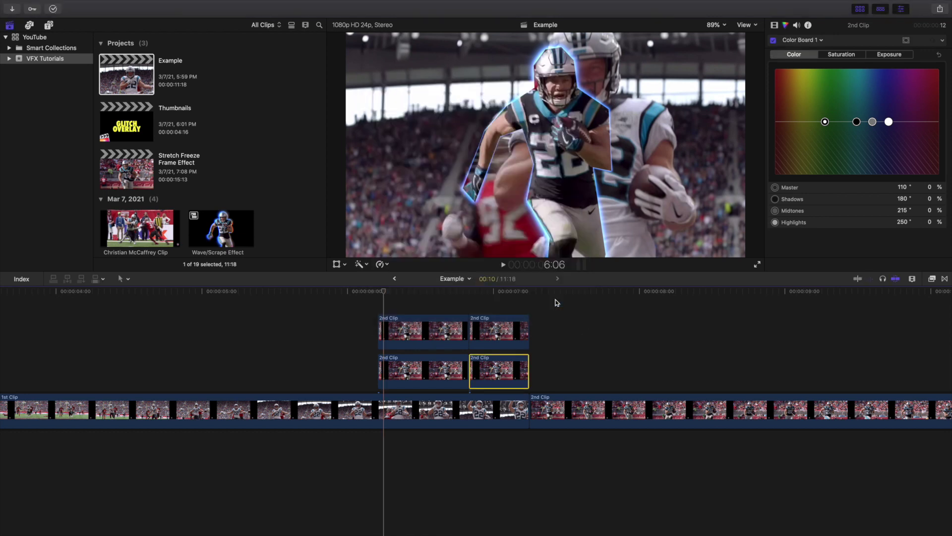
Play back the glowing cutout around 6:08 and marquee-select both stacked left pieces.
{"action": "left_click", "coordinate": [484, 305]}
{"action": "key", "text": "super+6"}
{"action": "left_click", "coordinate": [408, 306]}
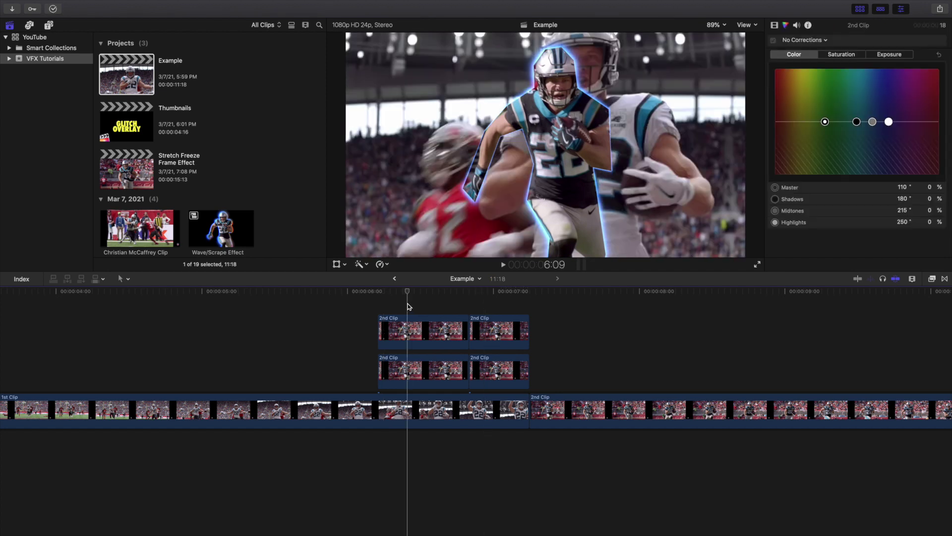
{"action": "left_click", "coordinate": [338, 313]}
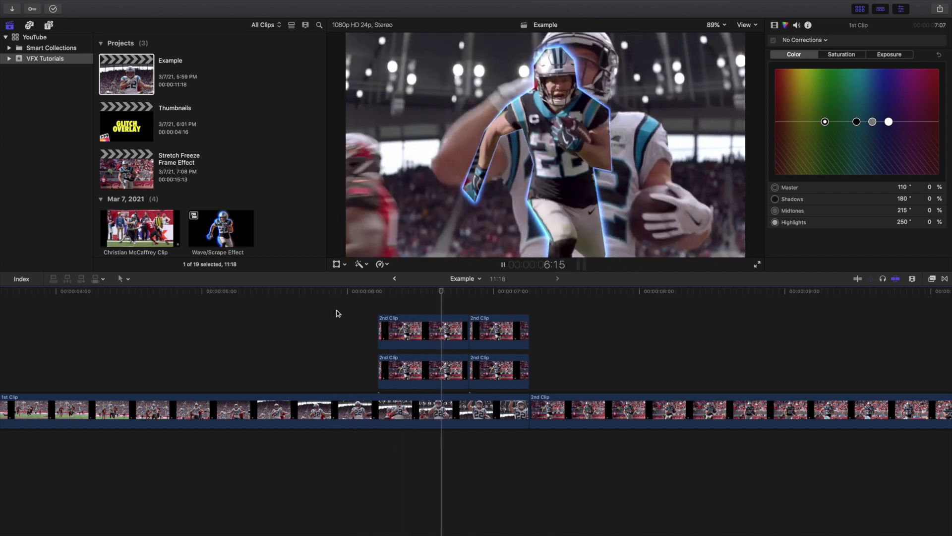
{"action": "key", "text": "space"}
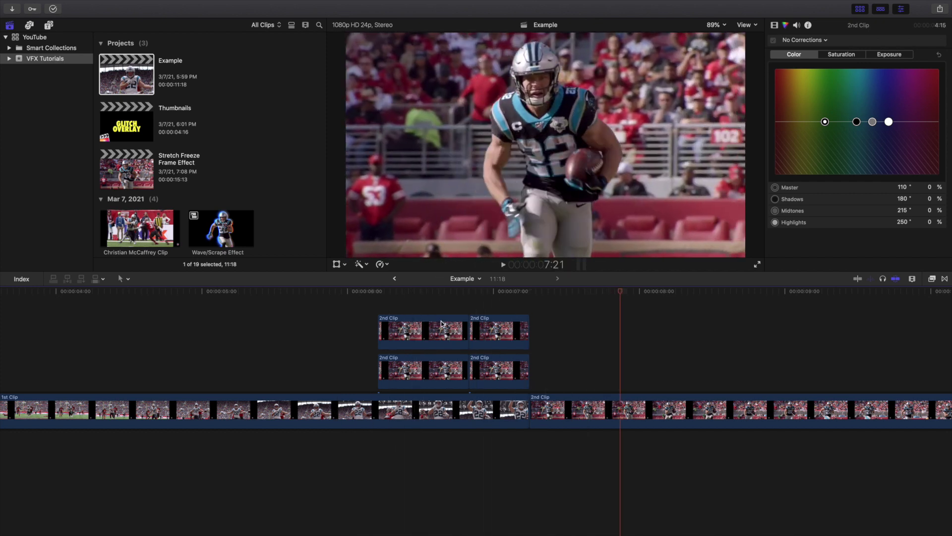
{"action": "left_click", "coordinate": [401, 309]}
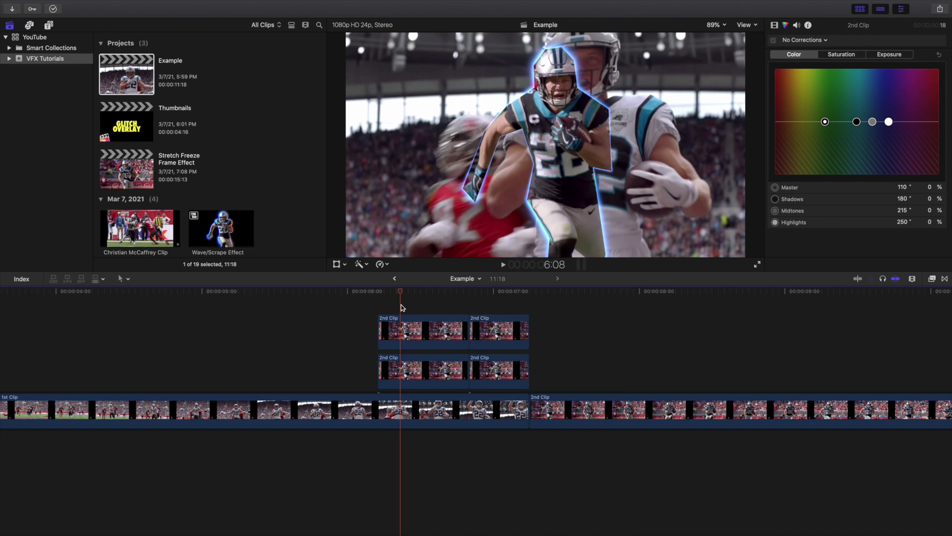
{"action": "left_click_drag", "start_coordinate": [388, 296], "coordinate": [436, 373]}
Nest the two selected pieces into a compound clip named Example Clip and reselect it.
{"action": "right_click", "coordinate": [420, 332]}
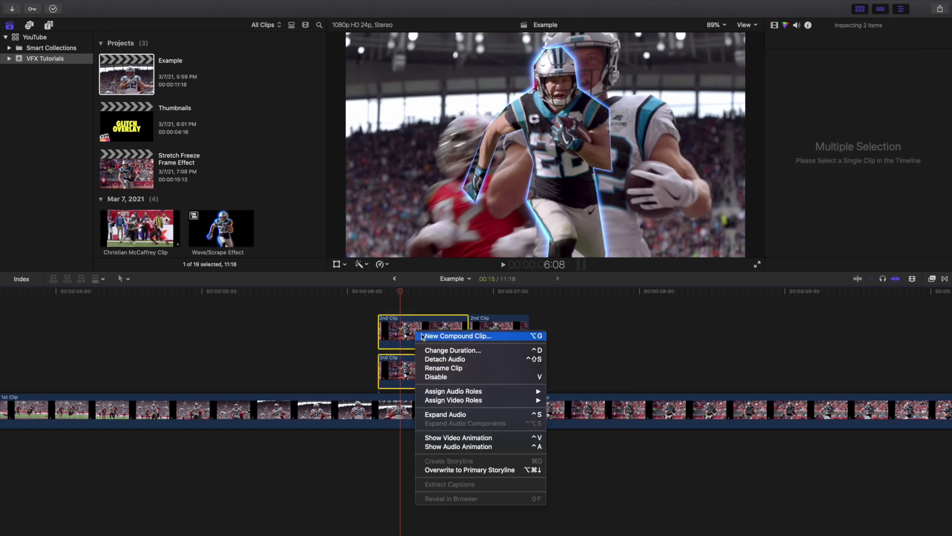
{"action": "left_click", "coordinate": [423, 337]}
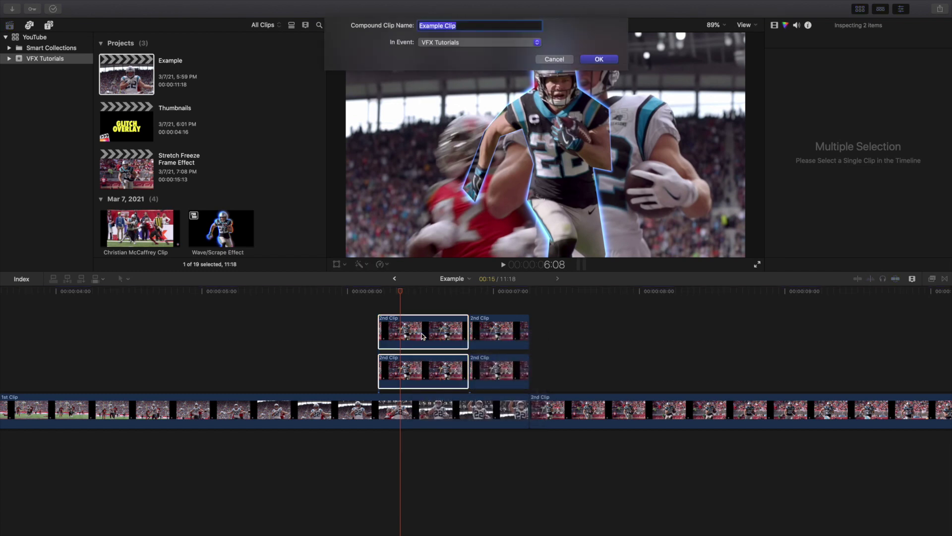
{"action": "key", "text": "Return"}
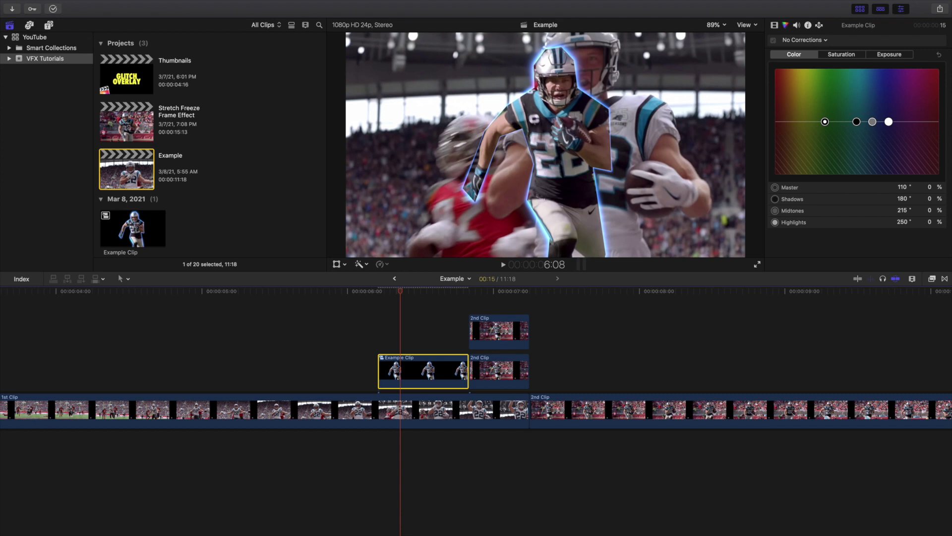
{"action": "left_click", "coordinate": [382, 336]}
{"action": "left_click", "coordinate": [404, 366]}
Search the effects library for 'wave' and apply the Wave effect to Example Clip.
{"action": "left_click", "coordinate": [933, 278]}
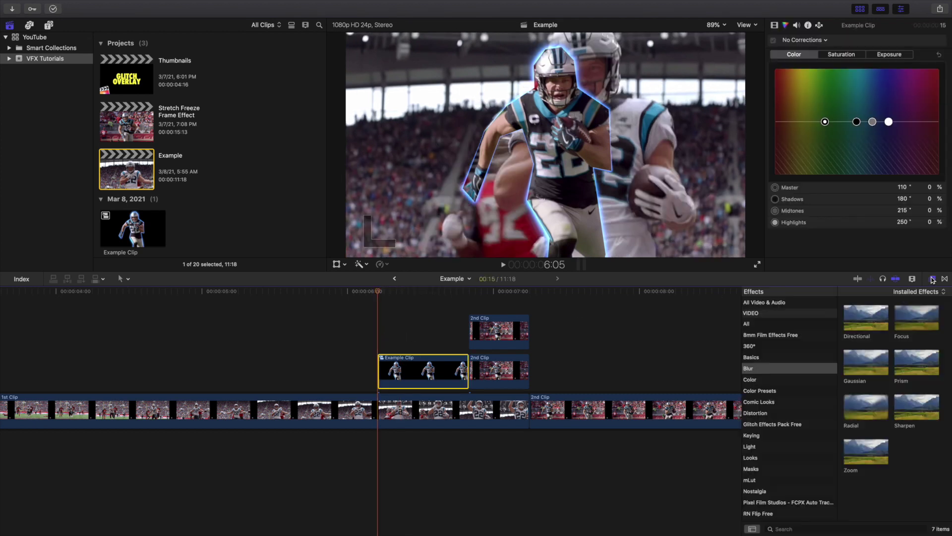
{"action": "left_click", "coordinate": [791, 324]}
{"action": "left_click", "coordinate": [793, 528]}
{"action": "type", "text": "wave"}
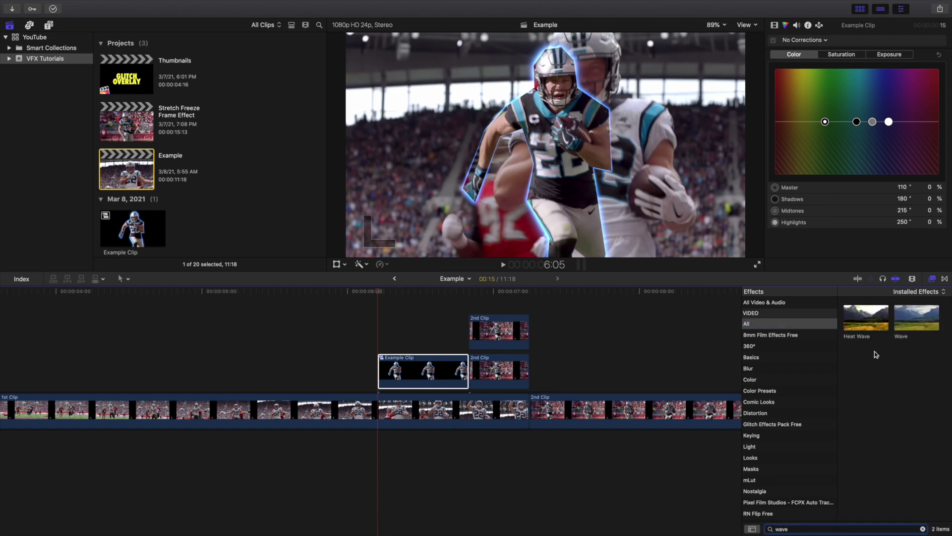
{"action": "left_click_drag", "start_coordinate": [910, 321], "coordinate": [457, 373]}
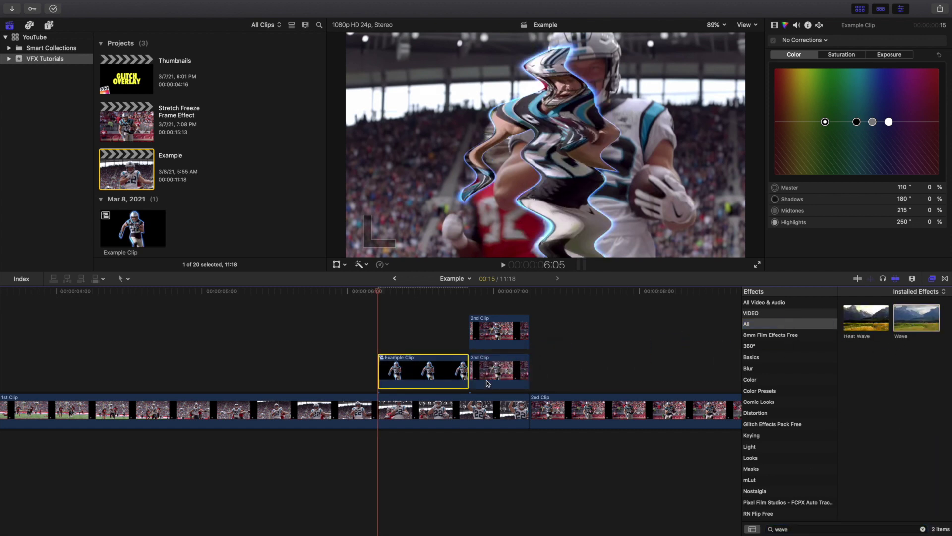
Search for 'scrape', apply Scrape to Example Clip, then show its effect settings.
{"action": "double_click", "coordinate": [802, 528]}
{"action": "type", "text": "scrape"}
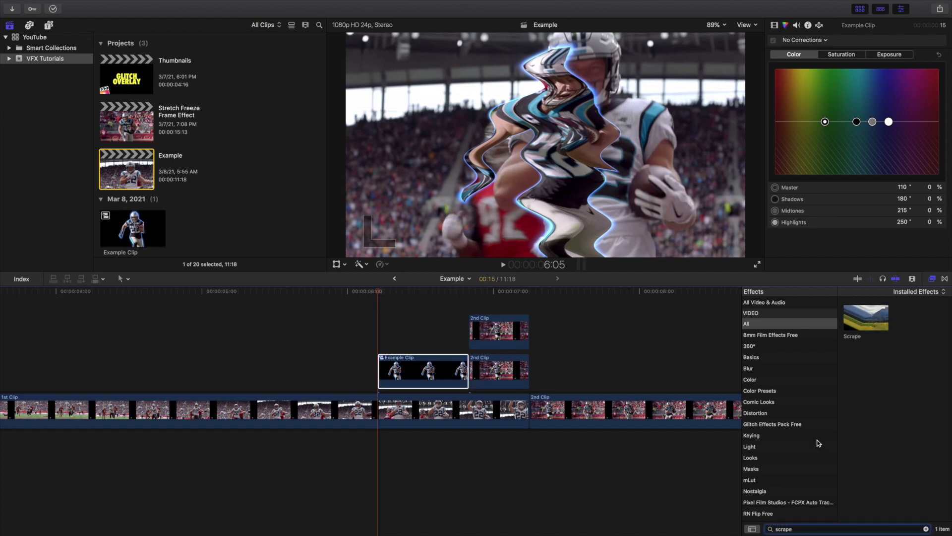
{"action": "left_click_drag", "start_coordinate": [865, 325], "coordinate": [431, 388]}
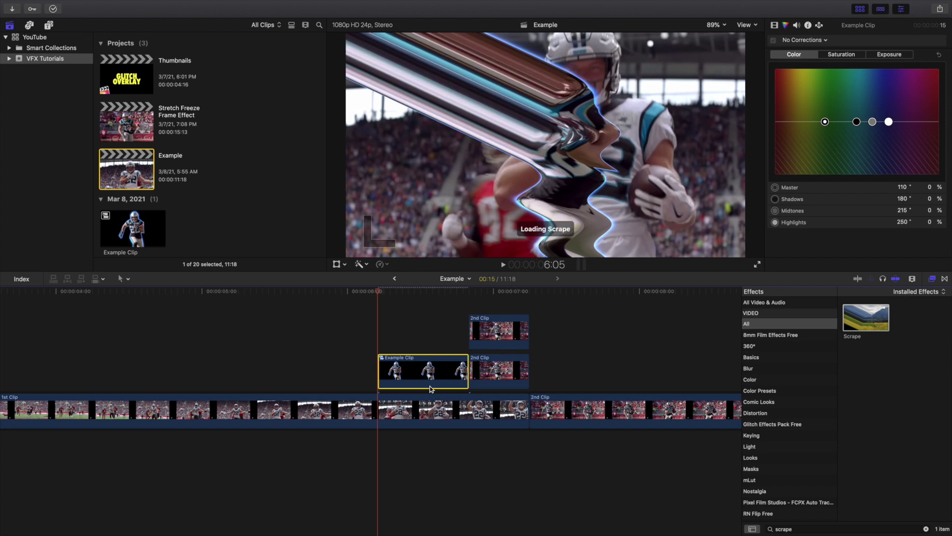
{"action": "left_click", "coordinate": [913, 281]}
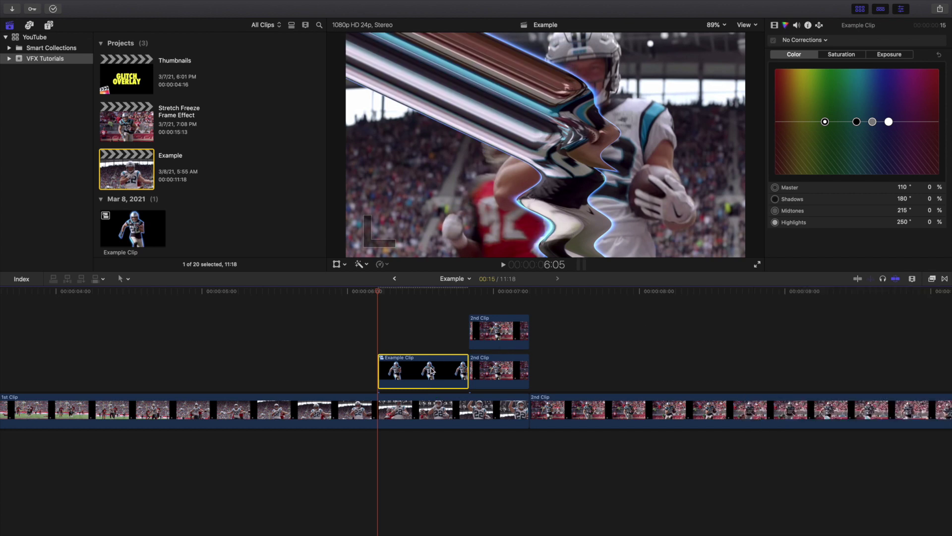
{"action": "left_click", "coordinate": [777, 25]}
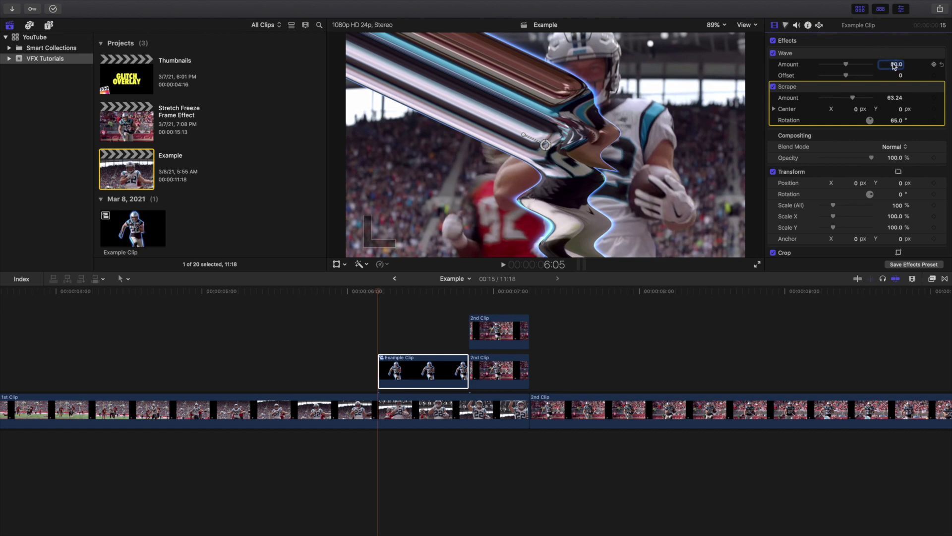
Set the Wave Amount to 60.
{"action": "type", "text": "50"}
{"action": "key", "text": "Return"}
{"action": "type", "text": "60"}
{"action": "key", "text": "Return"}
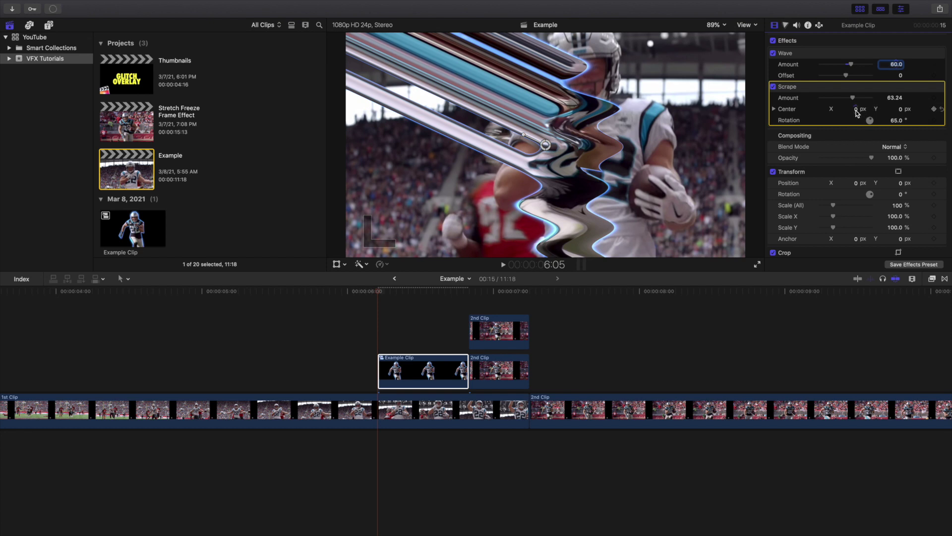
Set Scrape Rotation to 277° and Scrape Center Y to -5, clearing the player.
{"action": "left_click", "coordinate": [901, 110]}
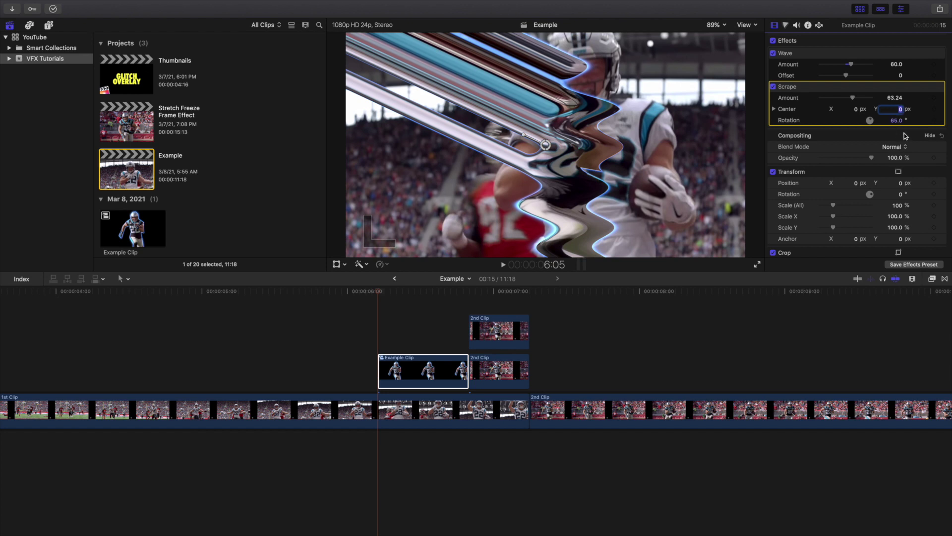
{"action": "left_click", "coordinate": [905, 121]}
{"action": "type", "text": "277"}
{"action": "key", "text": "Return"}
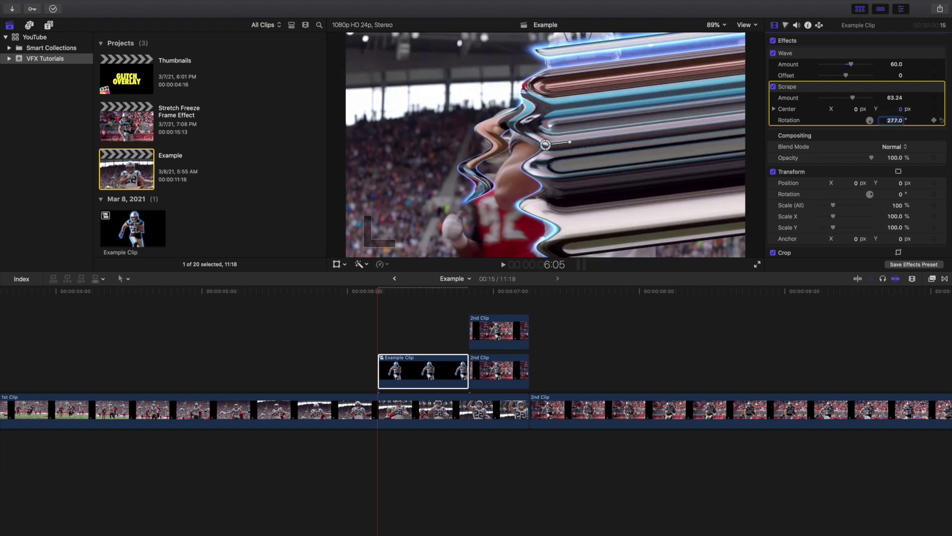
{"action": "left_click", "coordinate": [901, 110]}
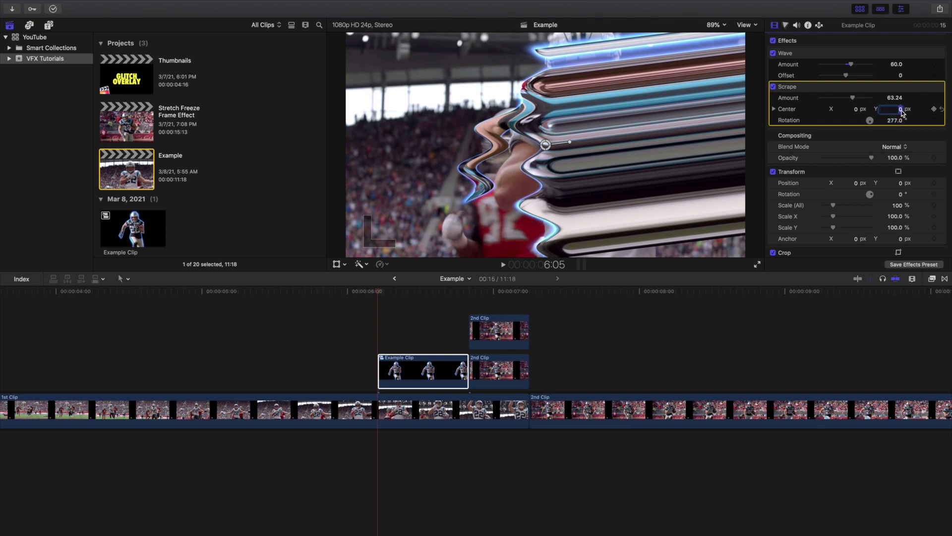
{"action": "type", "text": "-5"}
{"action": "key", "text": "Return"}
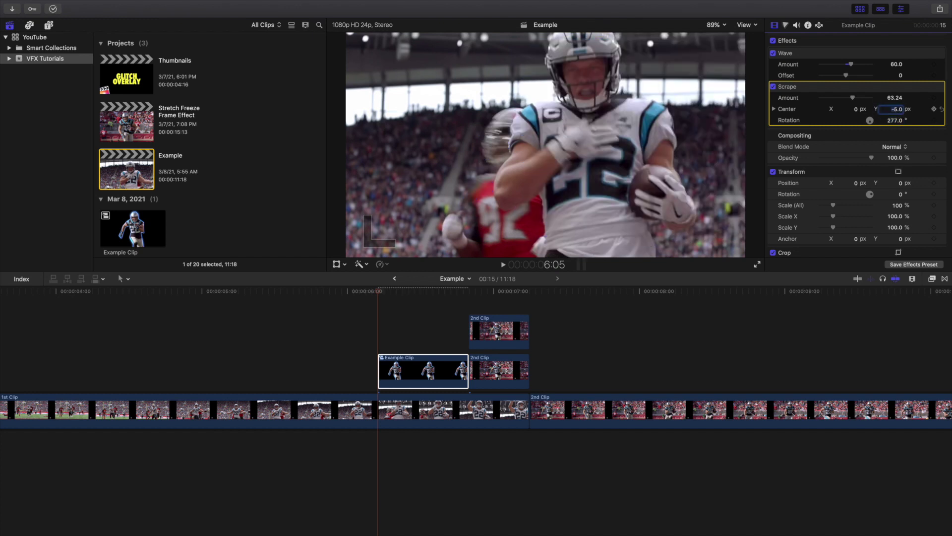
Keyframe Wave Amount and Scrape Center, then move the playhead to about 6:19 on Example Clip.
{"action": "left_click", "coordinate": [935, 65]}
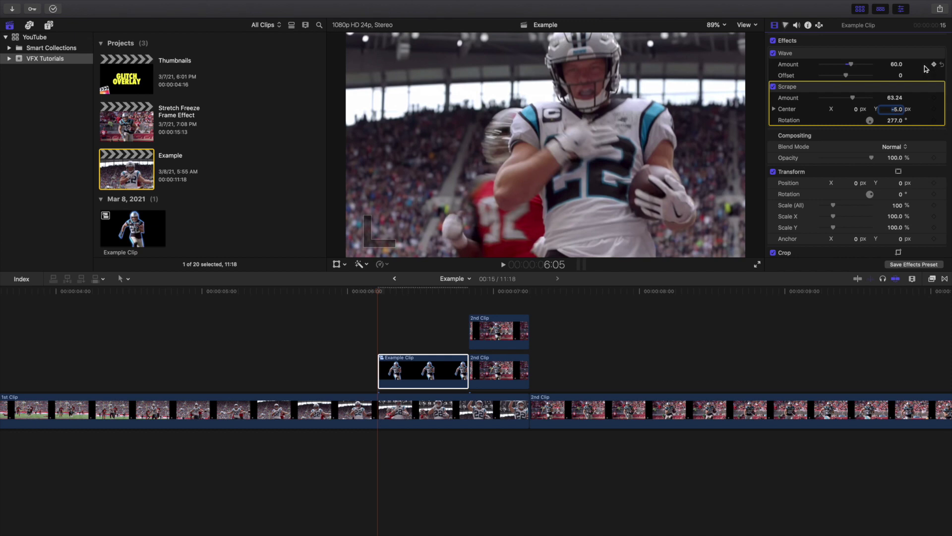
{"action": "left_click", "coordinate": [934, 109]}
{"action": "left_click", "coordinate": [471, 301]}
{"action": "key", "text": "Left"}
{"action": "left_click", "coordinate": [413, 358]}
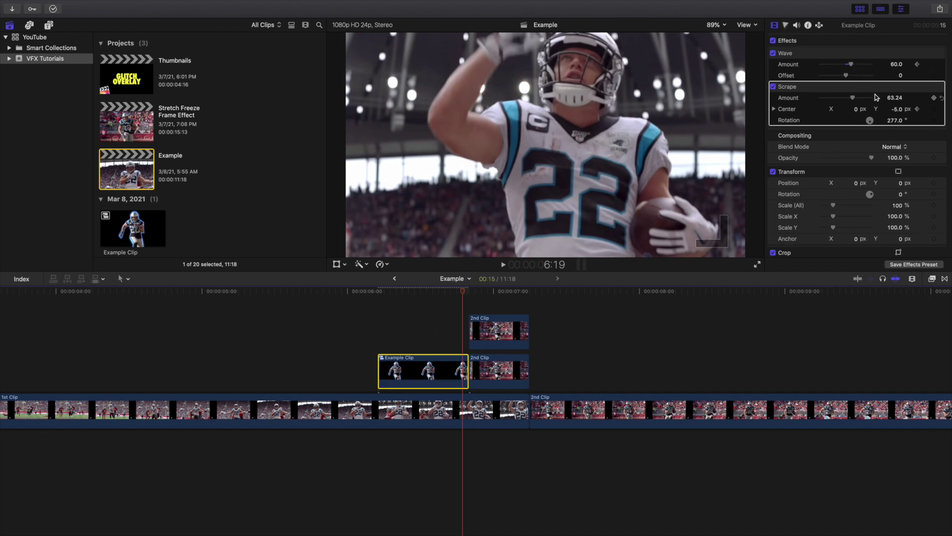
At the freeze frame, set Scrape Center Y to 3 and Wave Amount to 0.
{"action": "left_click", "coordinate": [897, 109]}
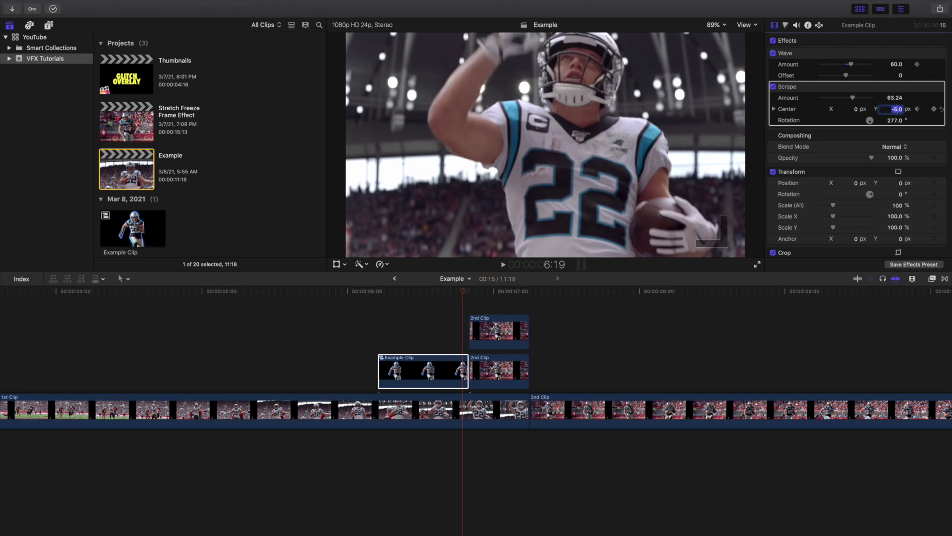
{"action": "type", "text": "3"}
{"action": "key", "text": "Return"}
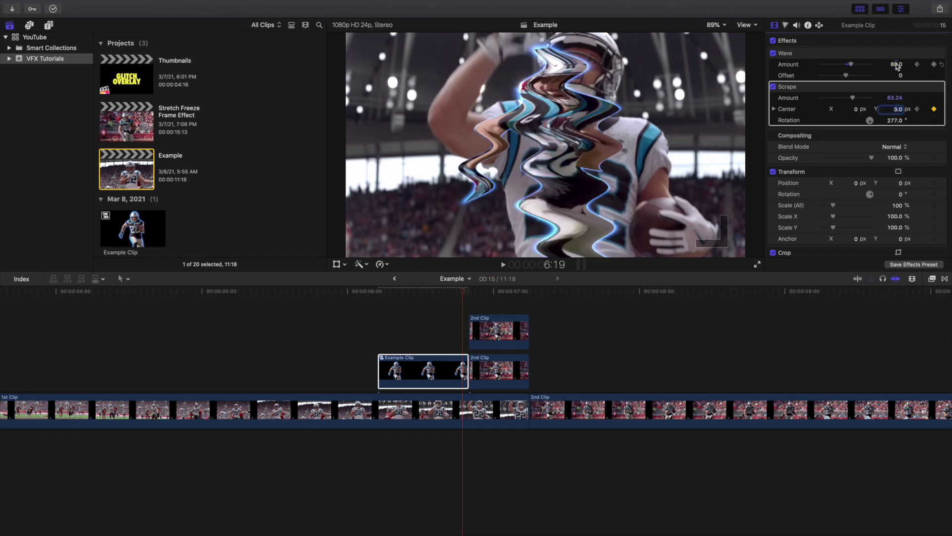
{"action": "left_click", "coordinate": [896, 64]}
{"action": "type", "text": "0"}
{"action": "key", "text": "Return"}
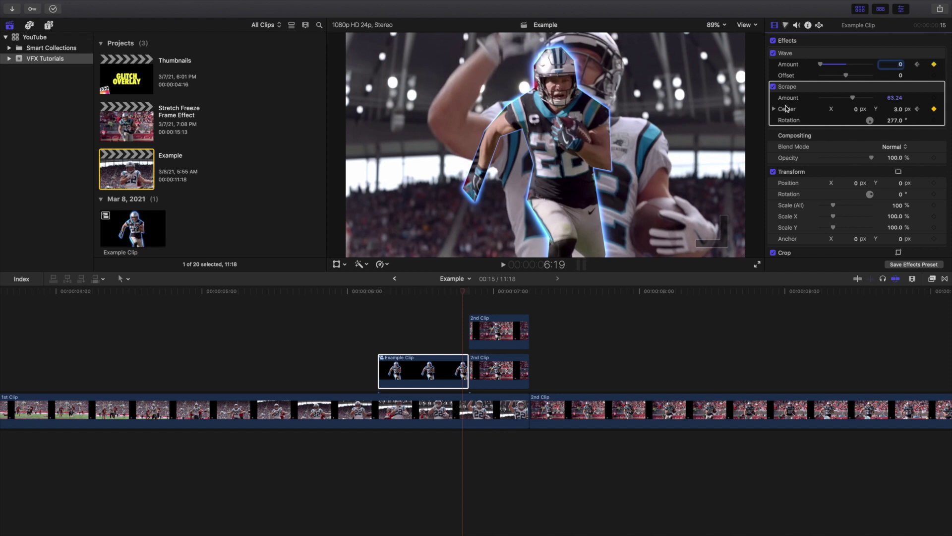
Step frame by frame through the glitch into the freeze frame, then fit the project to the timeline.
{"action": "left_click", "coordinate": [369, 332]}
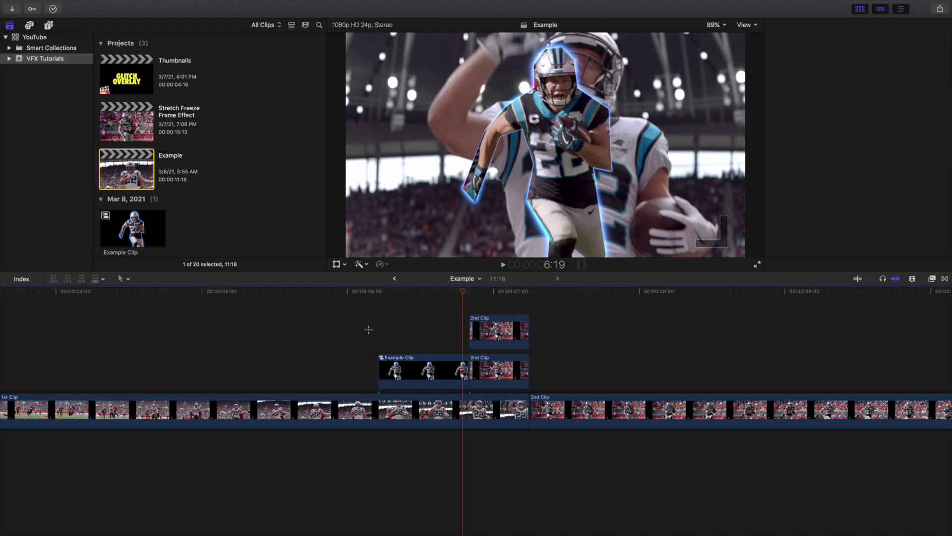
{"action": "key", "text": "Right"}
{"action": "key", "text": "Right"}
{"action": "key", "text": "Right"}
{"action": "key", "text": "Right"}
{"action": "key", "text": "Right"}
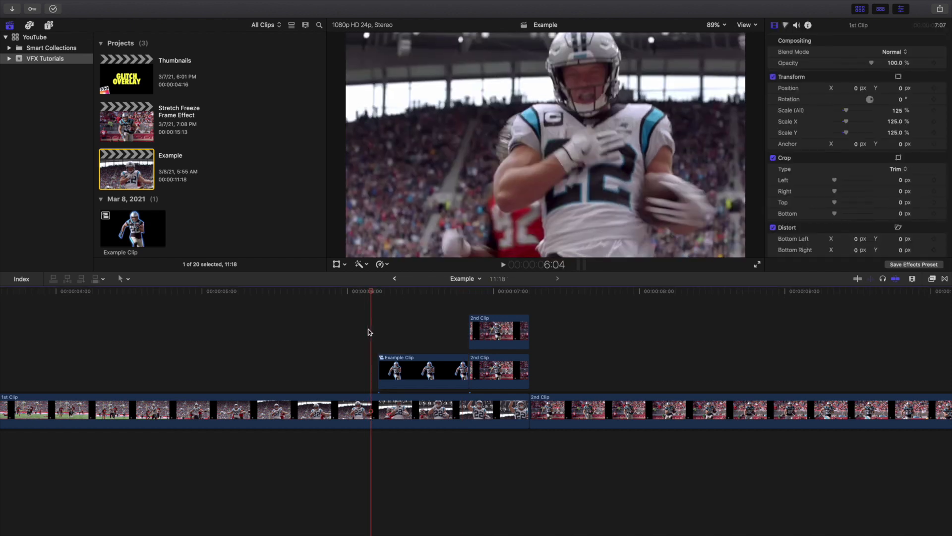
{"action": "key", "text": "Right"}
{"action": "key", "text": "Right"}
{"action": "key", "text": "Right"}
{"action": "key", "text": "Right"}
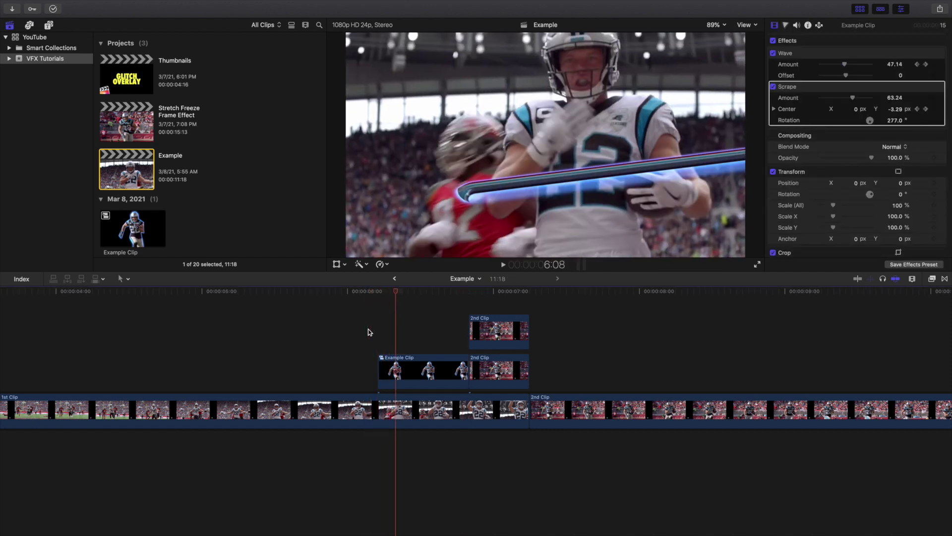
{"action": "key", "text": "Right"}
{"action": "key", "text": "Right"}
{"action": "key", "text": "Right"}
{"action": "key", "text": "Right"}
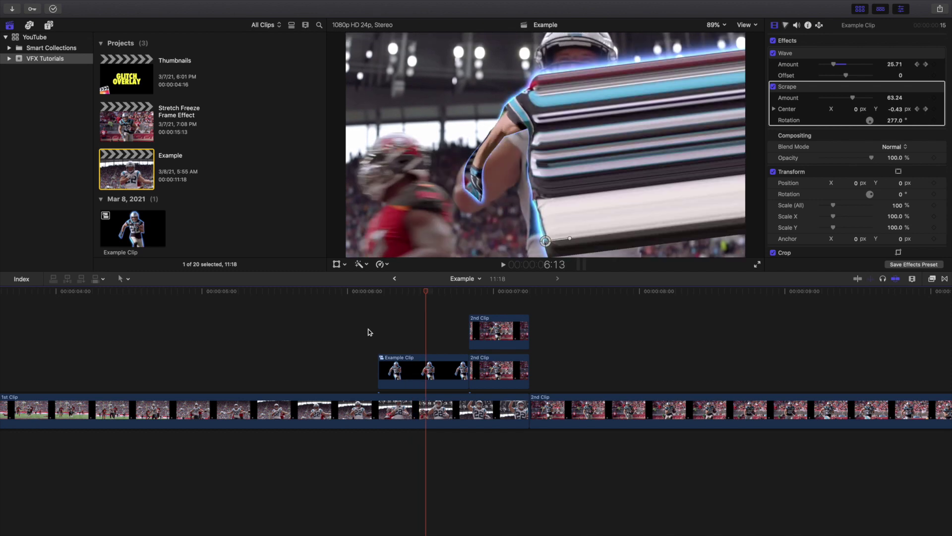
{"action": "key", "text": "Right"}
{"action": "key", "text": "Right"}
{"action": "key", "text": "Right"}
{"action": "key", "text": "Right"}
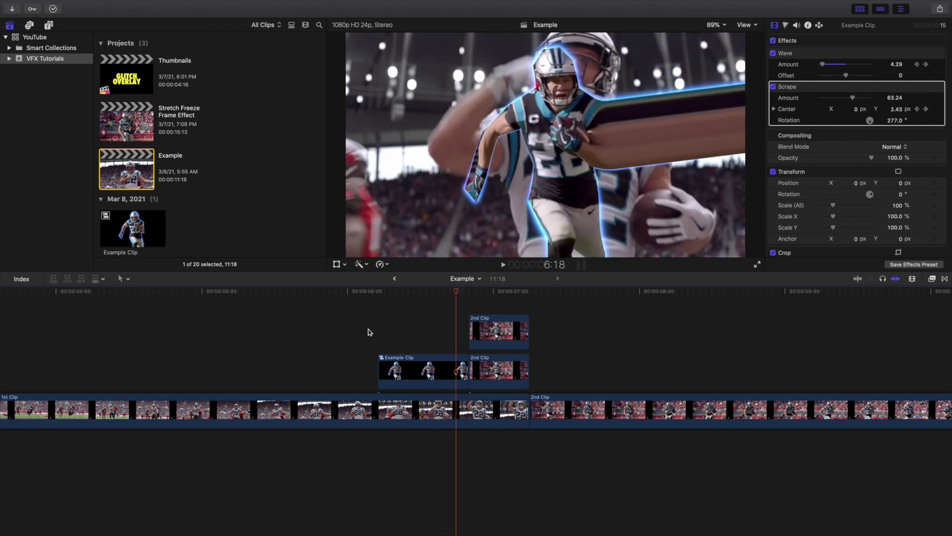
{"action": "key", "text": "Right"}
{"action": "key", "text": "Right"}
{"action": "key", "text": "Right"}
{"action": "key", "text": "Right"}
{"action": "key", "text": "Right"}
{"action": "key", "text": "Right"}
{"action": "key", "text": "Right"}
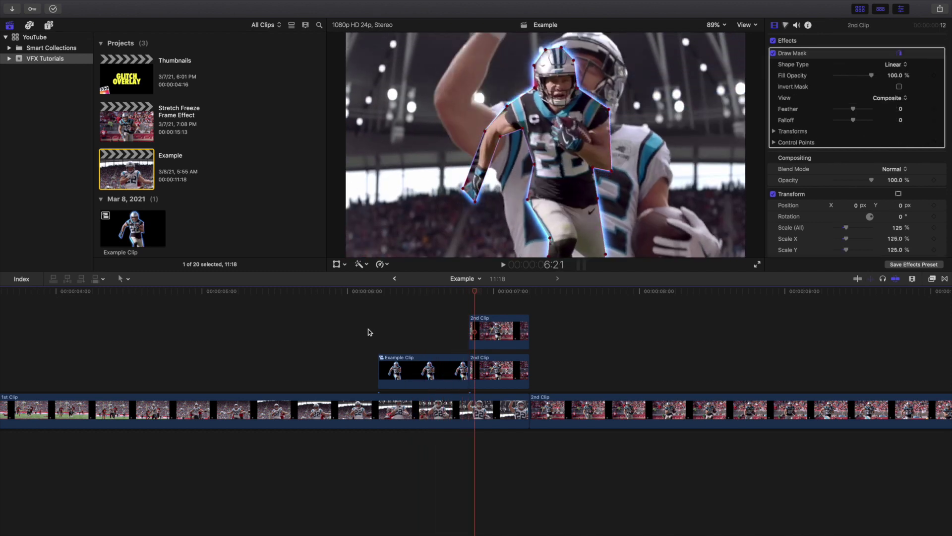
{"action": "key", "text": "Right"}
{"action": "key", "text": "Right"}
{"action": "key", "text": "Right"}
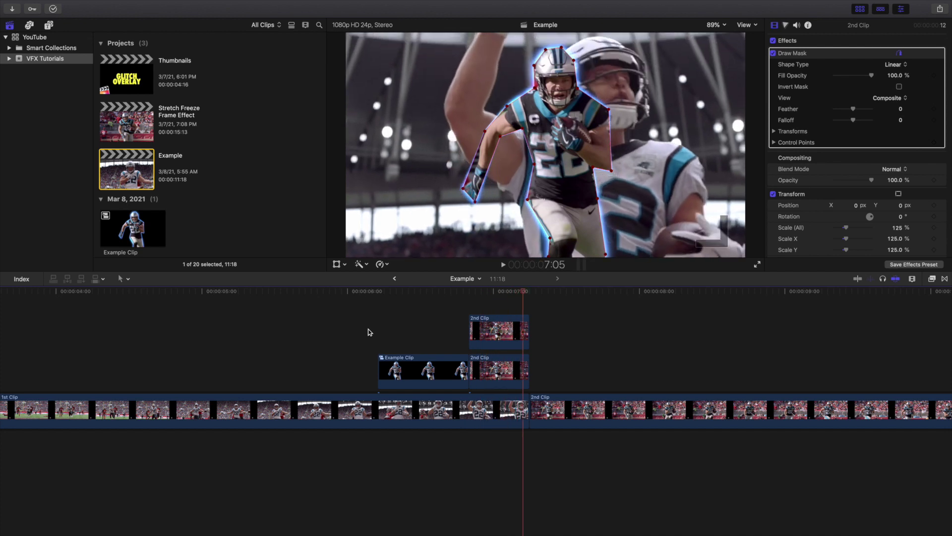
{"action": "key", "text": "super+minus"}
{"action": "key", "text": "super+minus"}
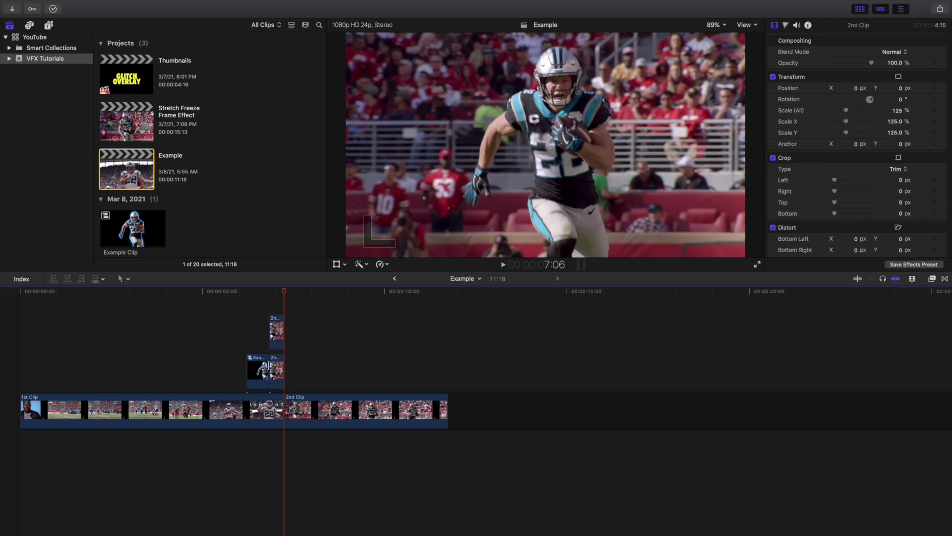
Play the finished Example project from the start, then delete the Example project.
{"action": "left_click", "coordinate": [217, 342]}
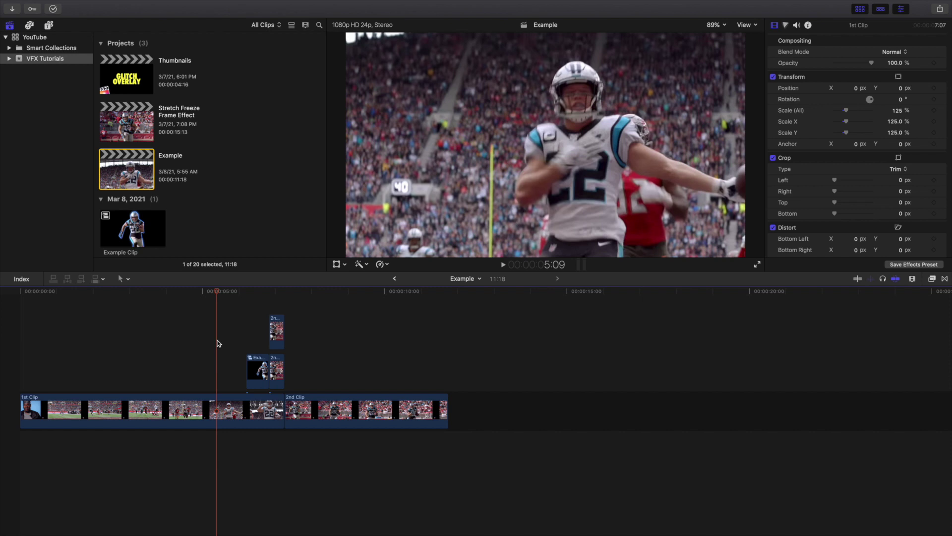
{"action": "key", "text": "space"}
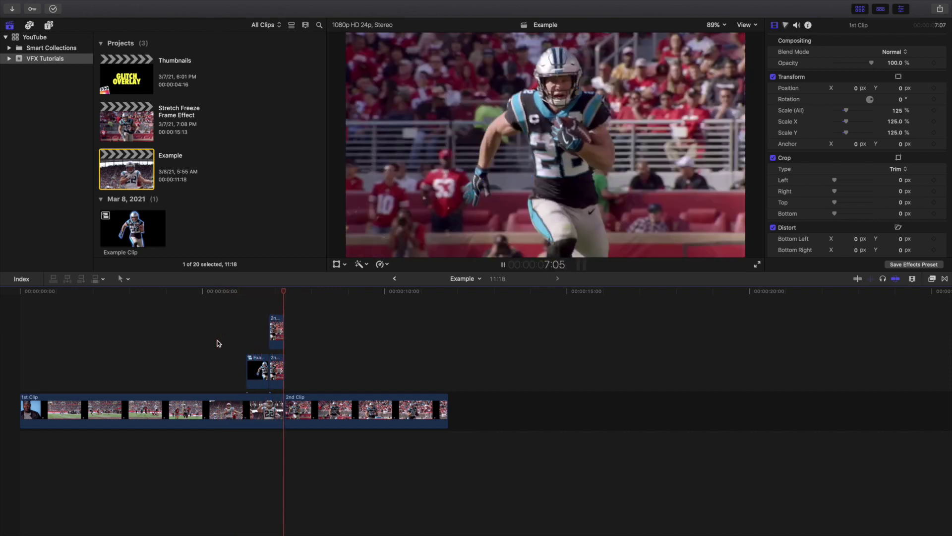
{"action": "left_click", "coordinate": [19, 359]}
{"action": "key", "text": "space"}
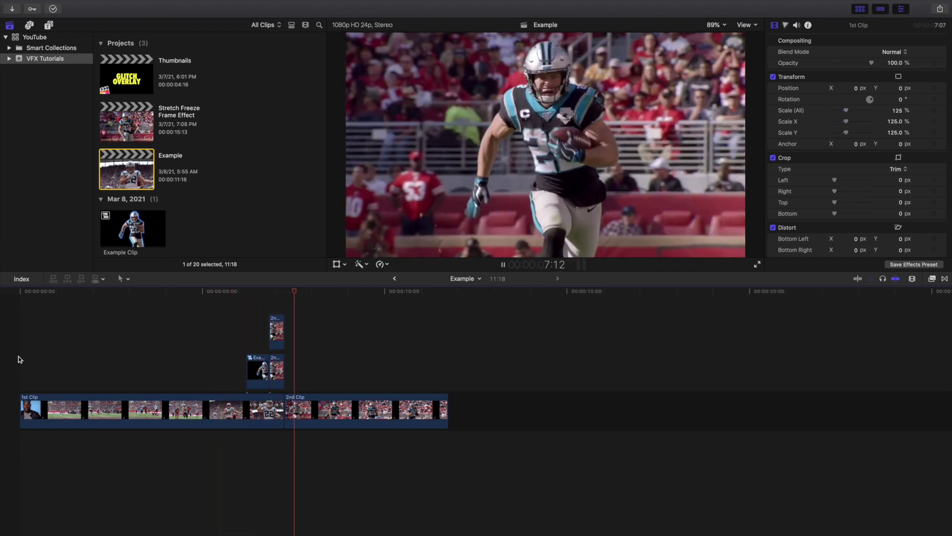
{"action": "key", "text": "Home"}
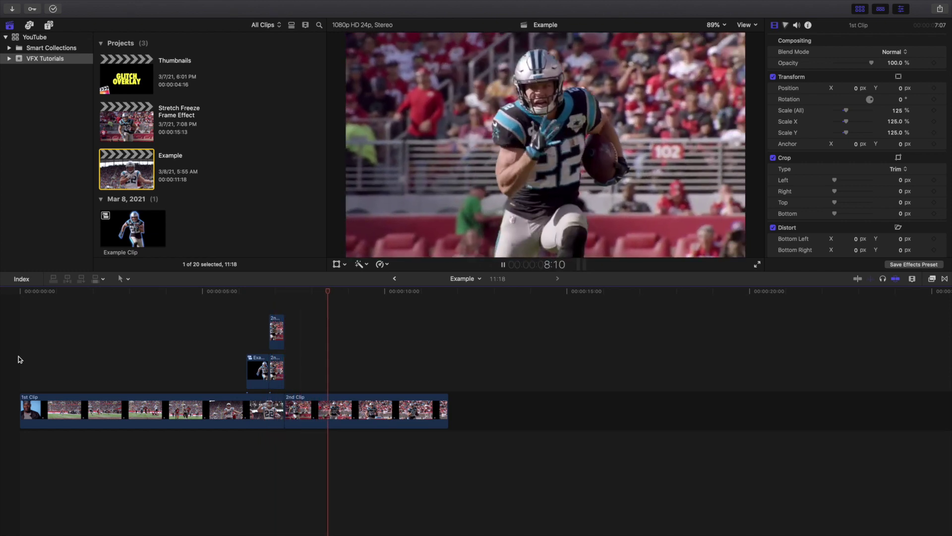
{"action": "key", "text": "space"}
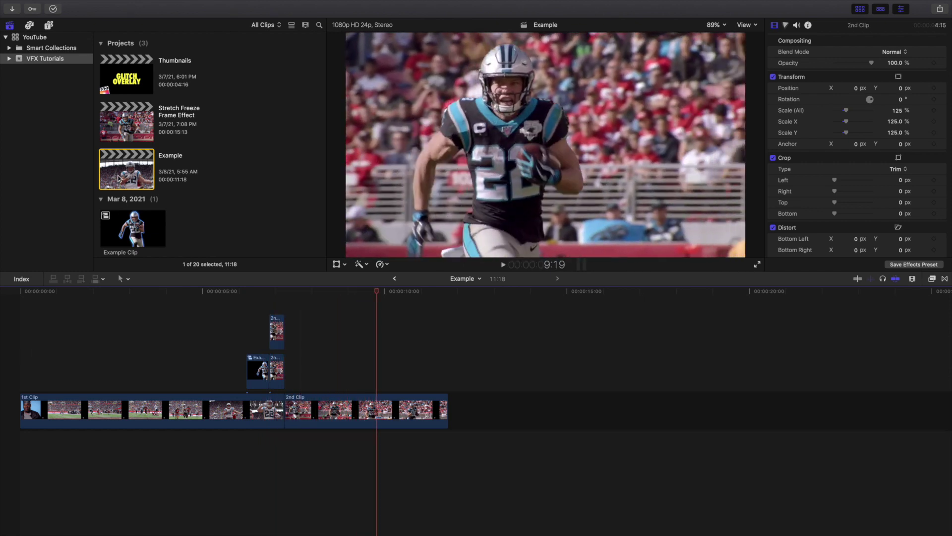
{"action": "left_click", "coordinate": [118, 179]}
{"action": "key", "text": "super+BackSpace"}
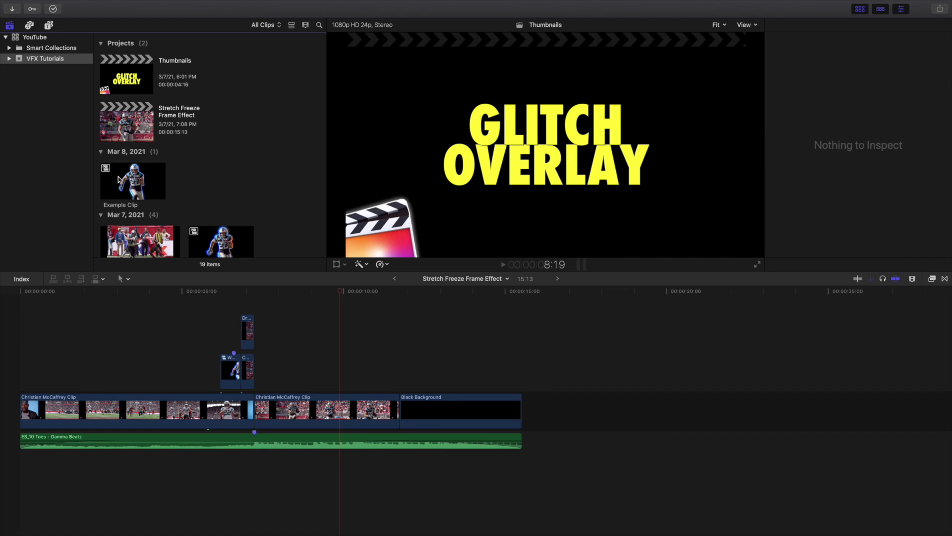
Delete Example Clip, open Stretch Freeze Frame Effect, and zoom in on its effect section.
{"action": "left_click", "coordinate": [119, 179]}
{"action": "key", "text": "super+BackSpace"}
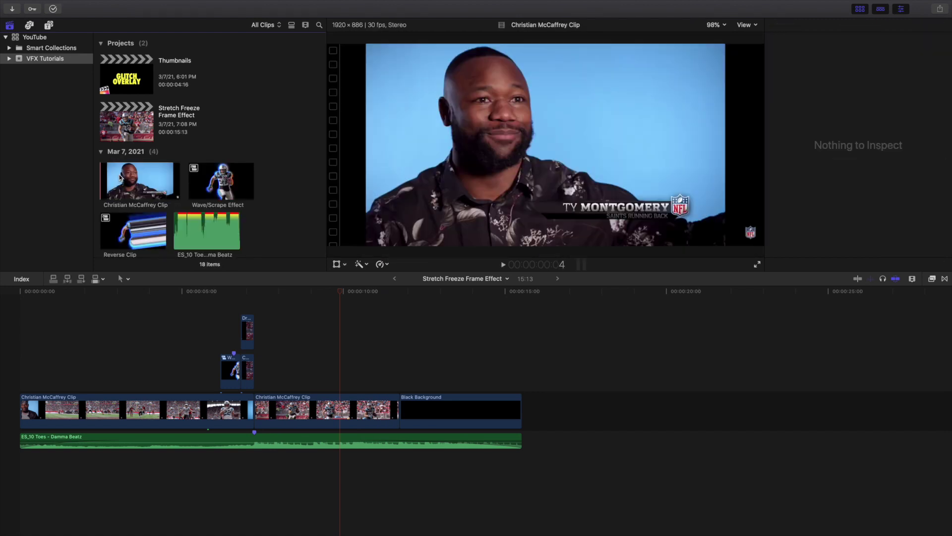
{"action": "left_click", "coordinate": [128, 130]}
{"action": "left_click", "coordinate": [218, 345]}
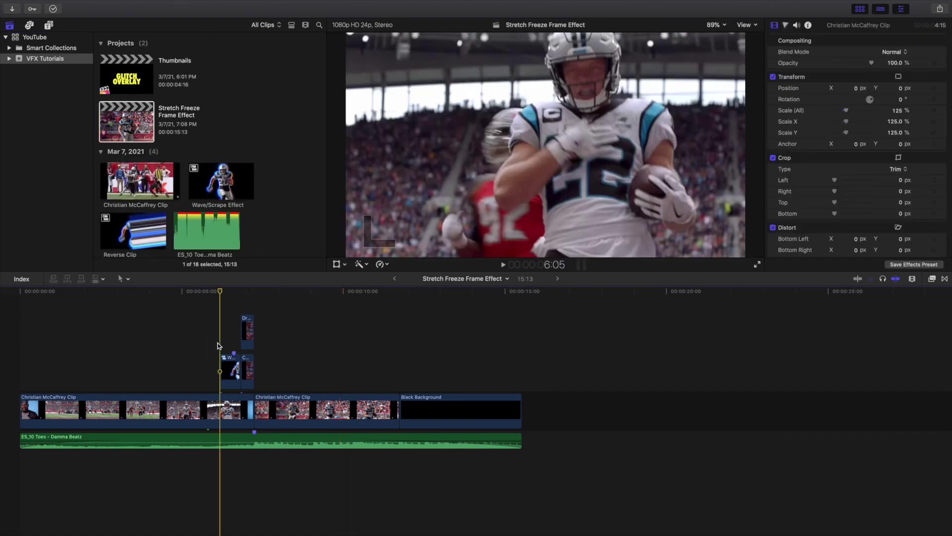
{"action": "key", "text": "super+equal"}
{"action": "key", "text": "super+equal"}
{"action": "key", "text": "super+equal"}
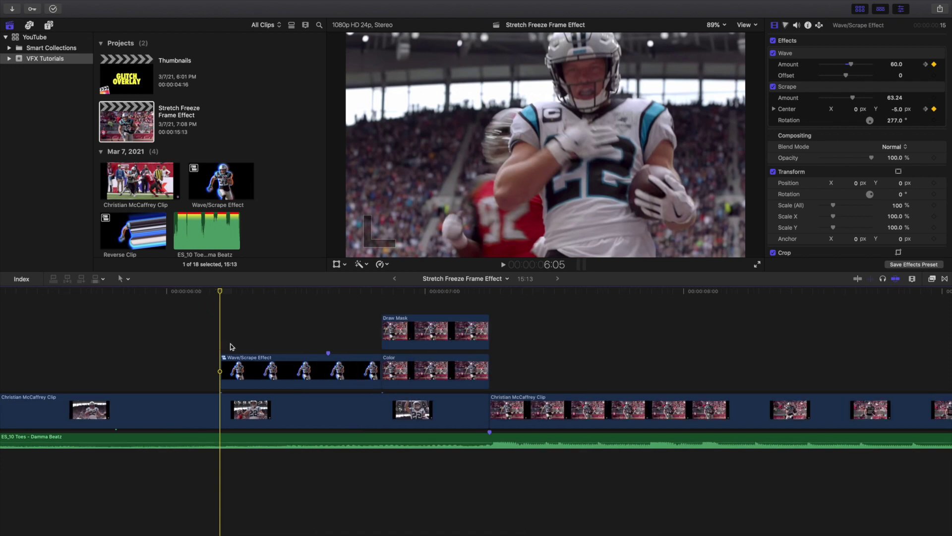
Inspect the Draw Mask, Color and Wave/Scrape Effect clips, play the transition, and fit the timeline.
{"action": "left_click", "coordinate": [403, 308]}
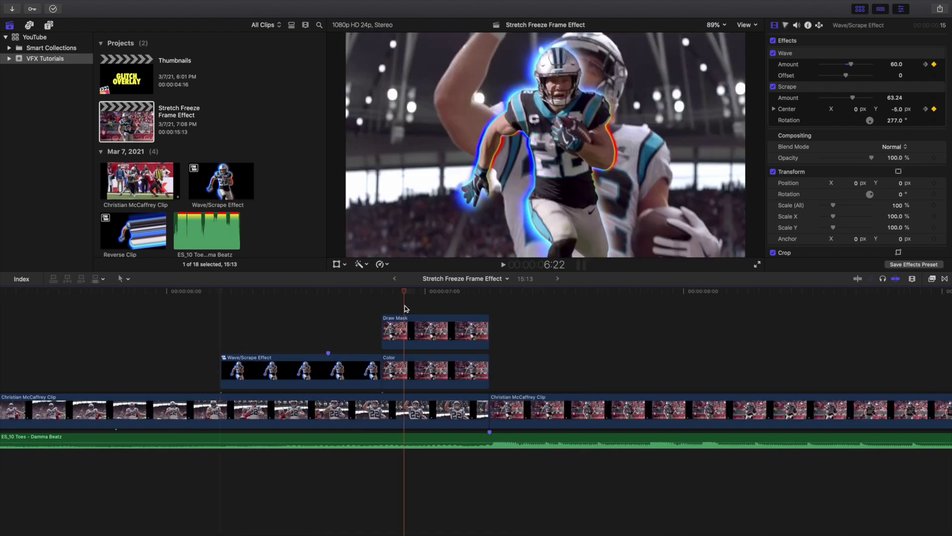
{"action": "left_click", "coordinate": [406, 335]}
{"action": "left_click", "coordinate": [399, 363]}
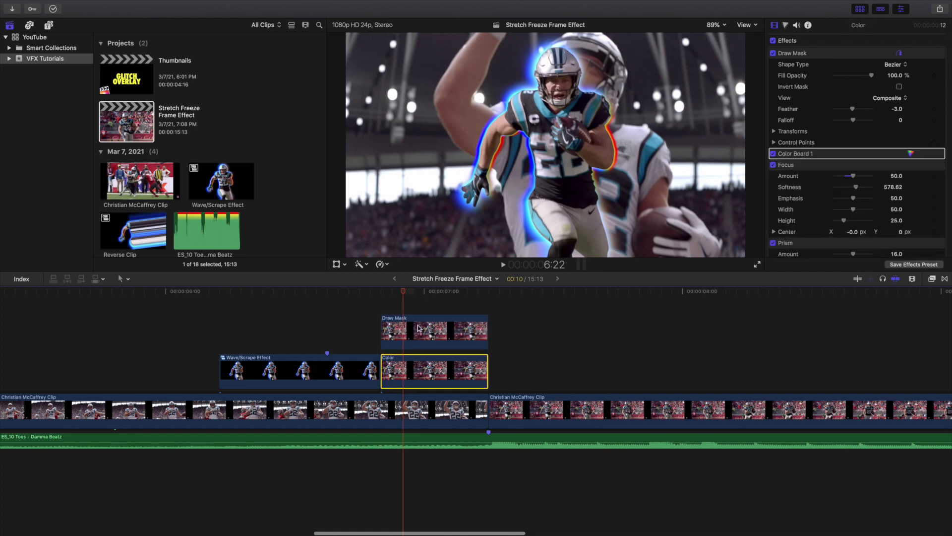
{"action": "left_click", "coordinate": [222, 359]}
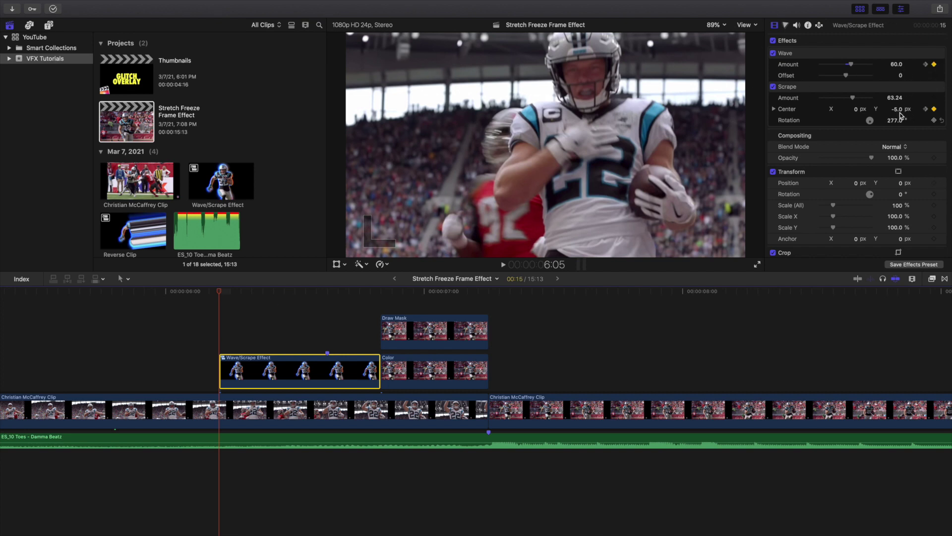
{"action": "key", "text": "space"}
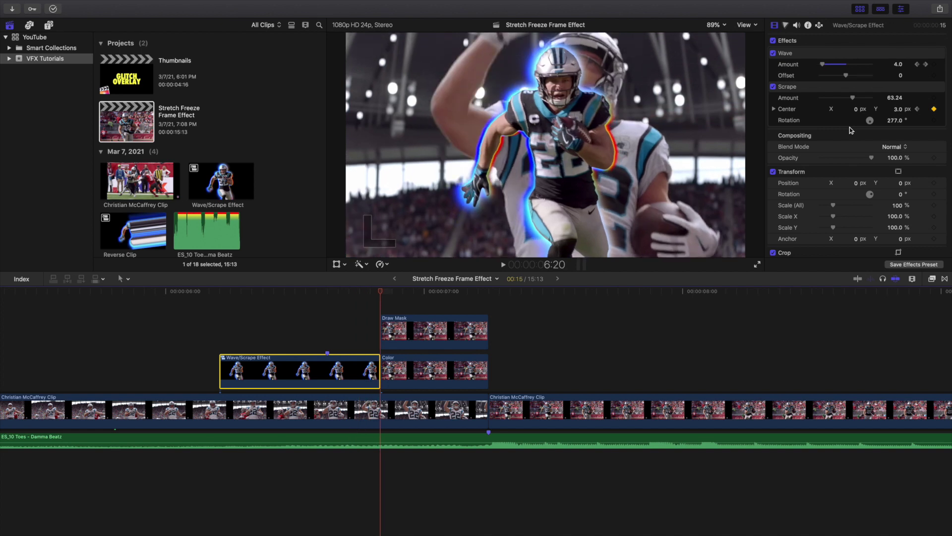
{"action": "key", "text": "shift+z"}
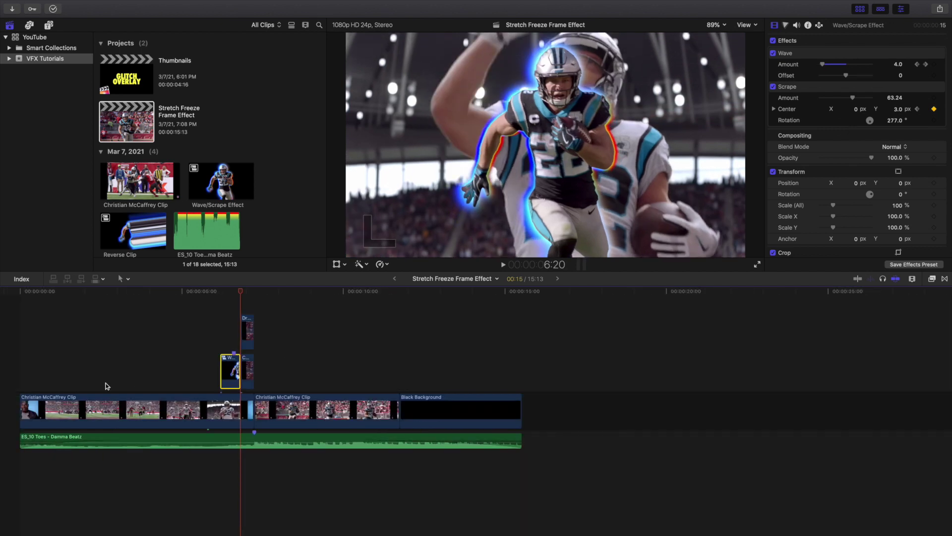
{"action": "left_click", "coordinate": [12, 376]}
{"action": "key", "text": "space"}
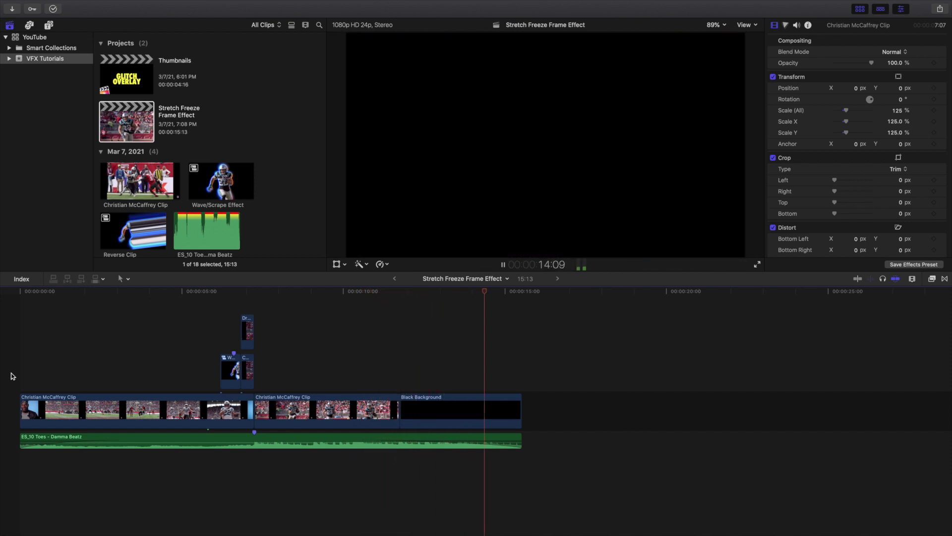
{"action": "key", "text": "space"}
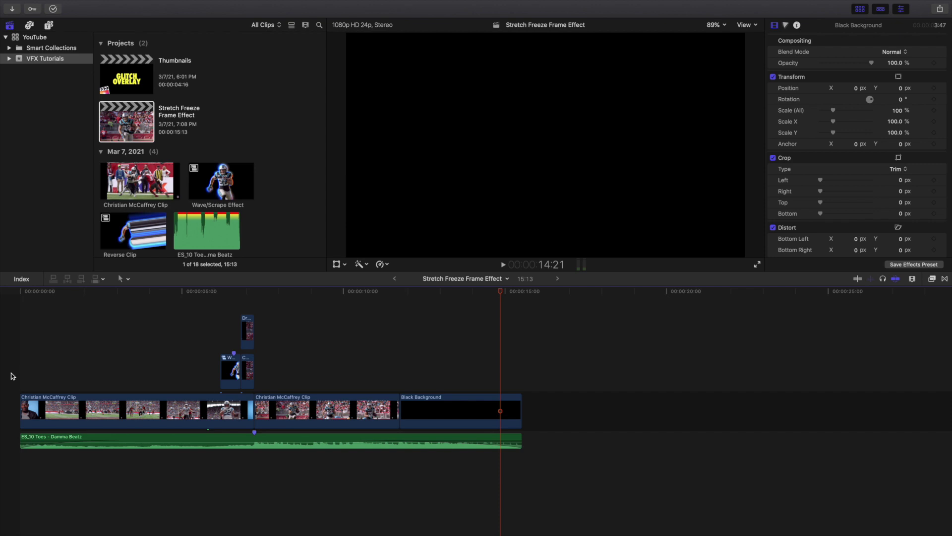